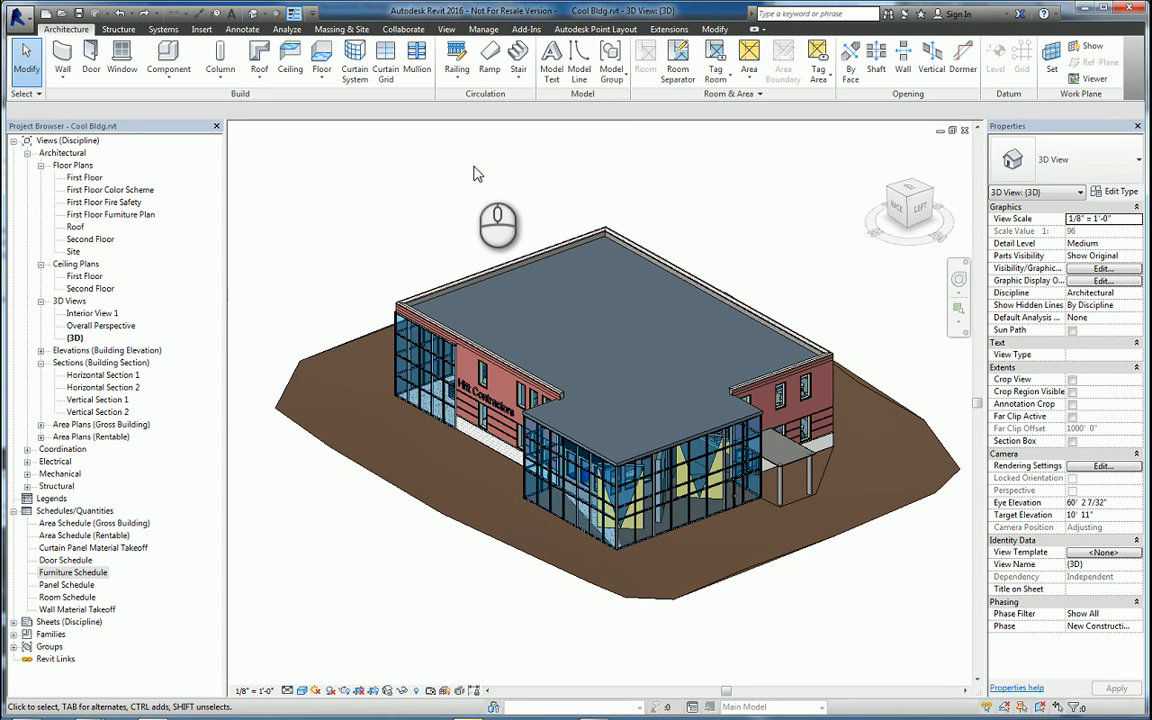
Step: Create a new schedule for the Furniture category named "Furniture Schedule Test", scheduling building components
{"action": "left_click", "coordinate": [450, 30]}
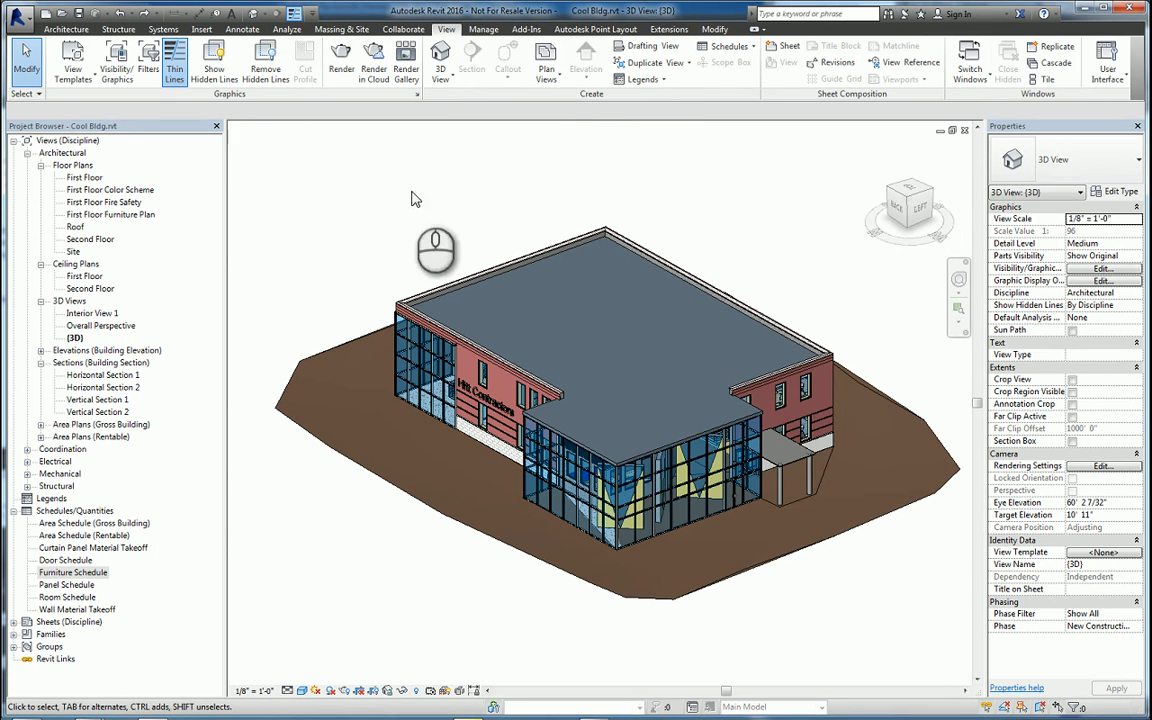
{"action": "right_click", "coordinate": [105, 512]}
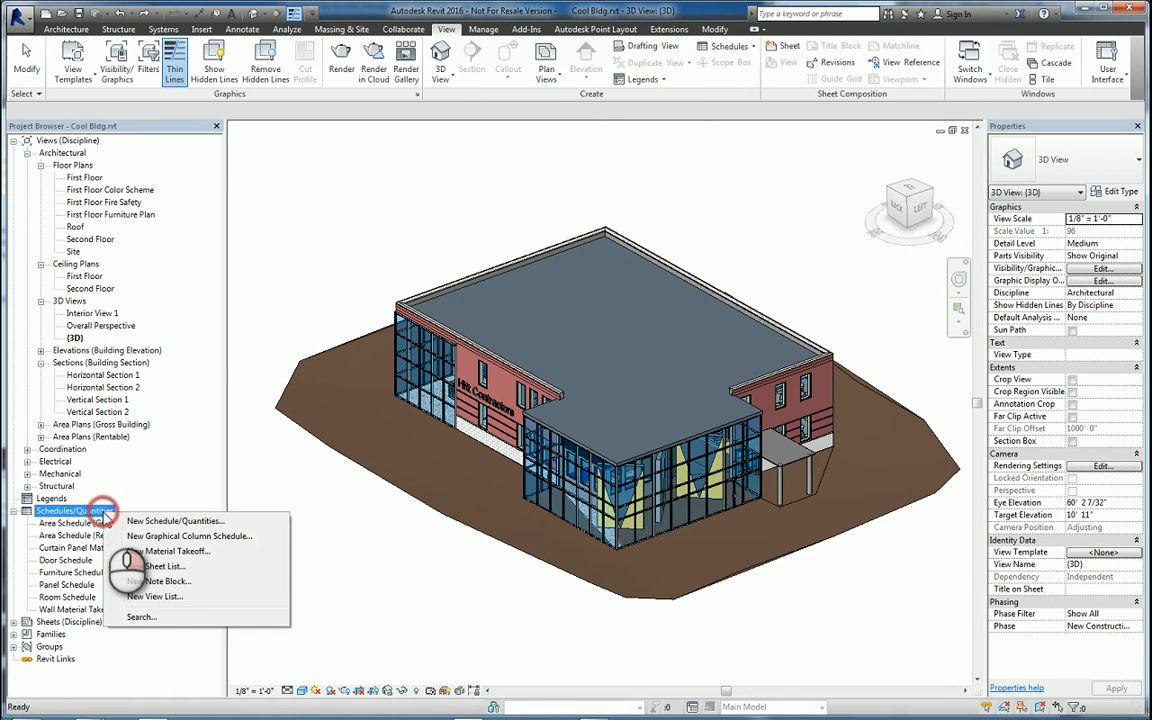
{"action": "left_click", "coordinate": [155, 527]}
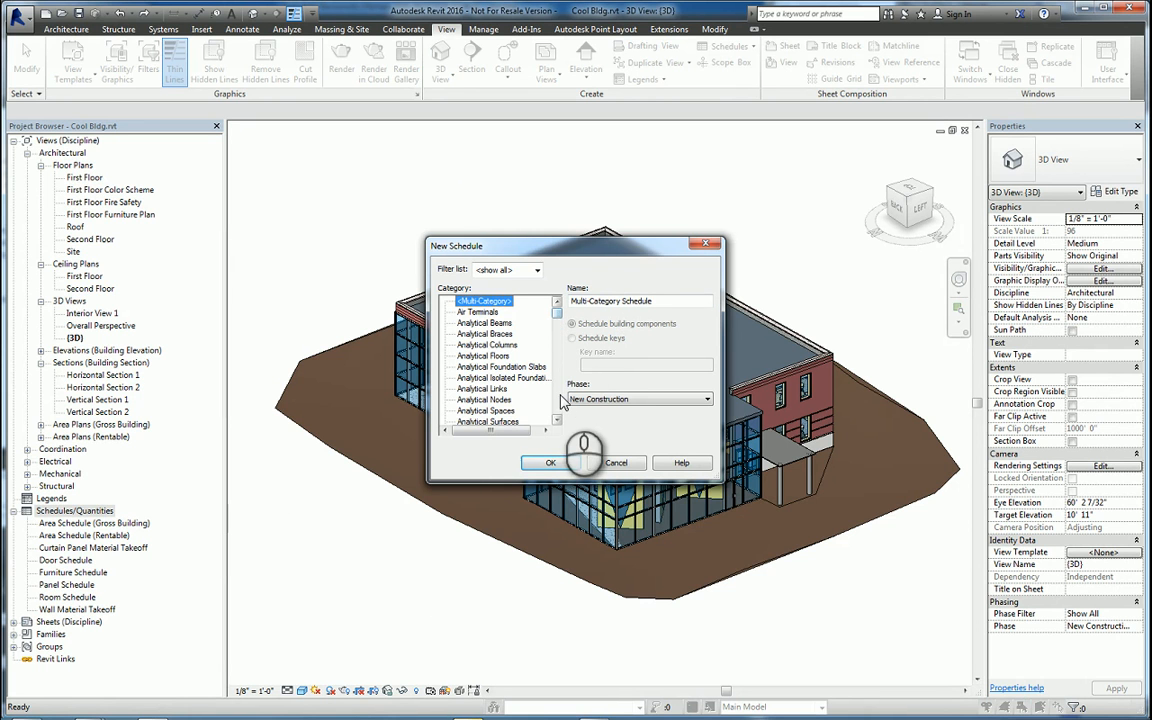
{"action": "scroll", "coordinate": [510, 370], "scroll_direction": "down", "scroll_amount": 15}
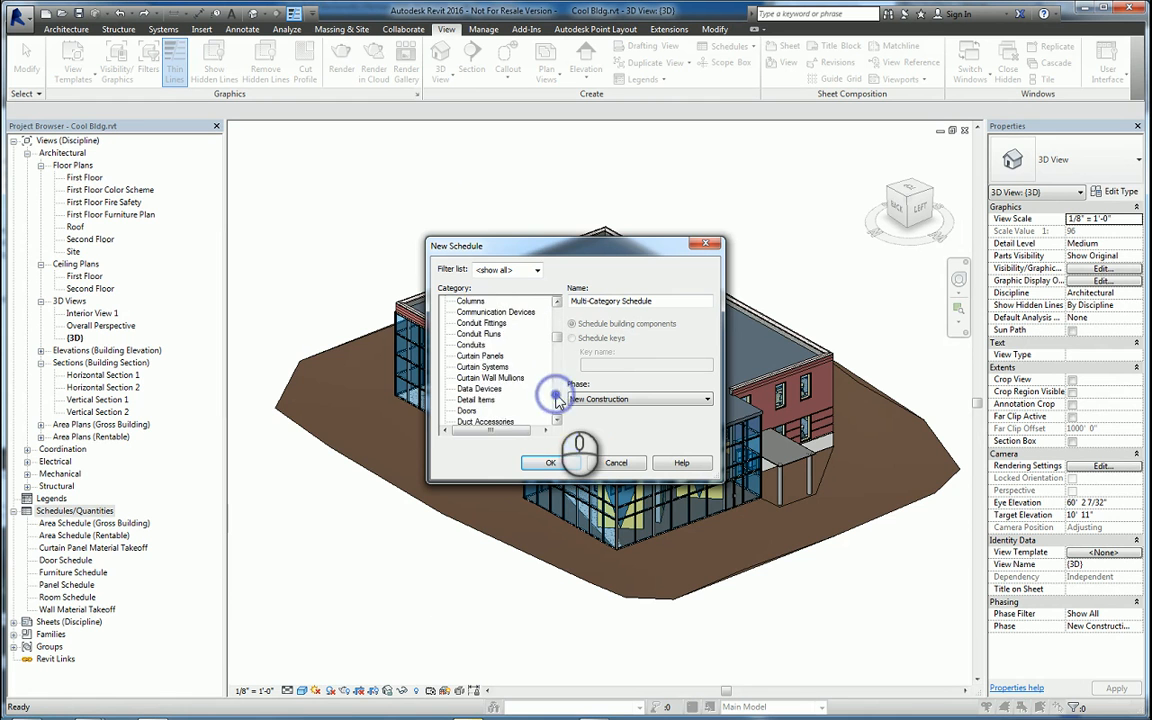
{"action": "left_click", "coordinate": [500, 356]}
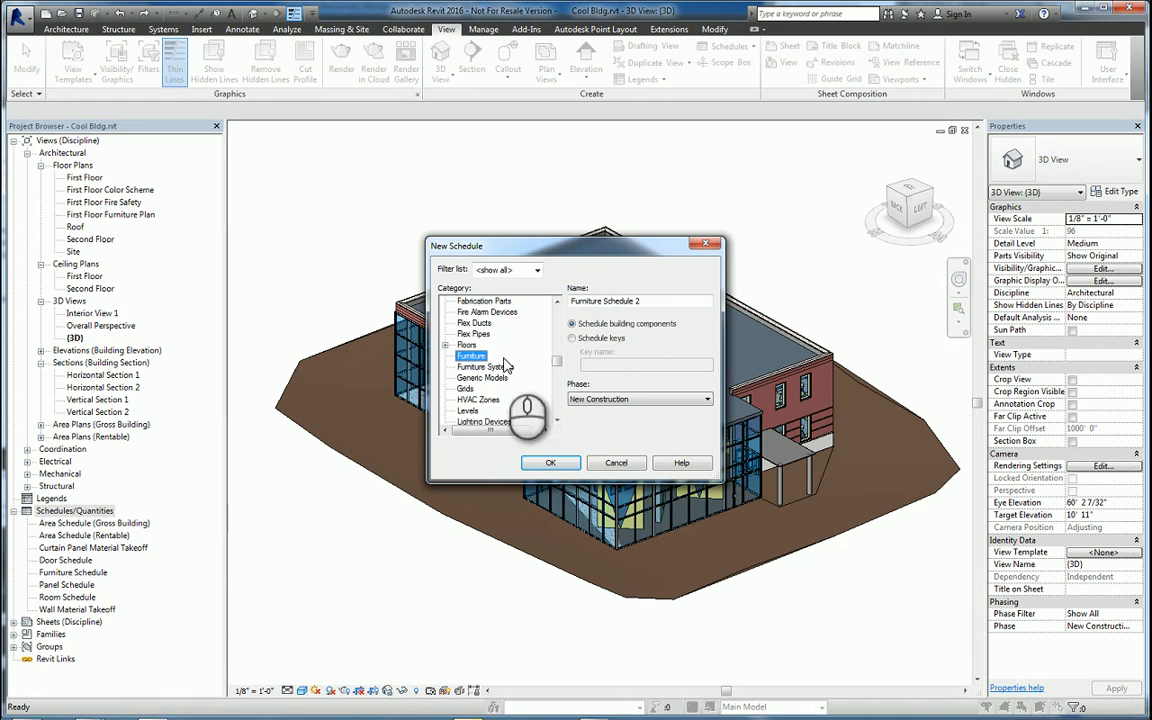
{"action": "left_click", "coordinate": [648, 302]}
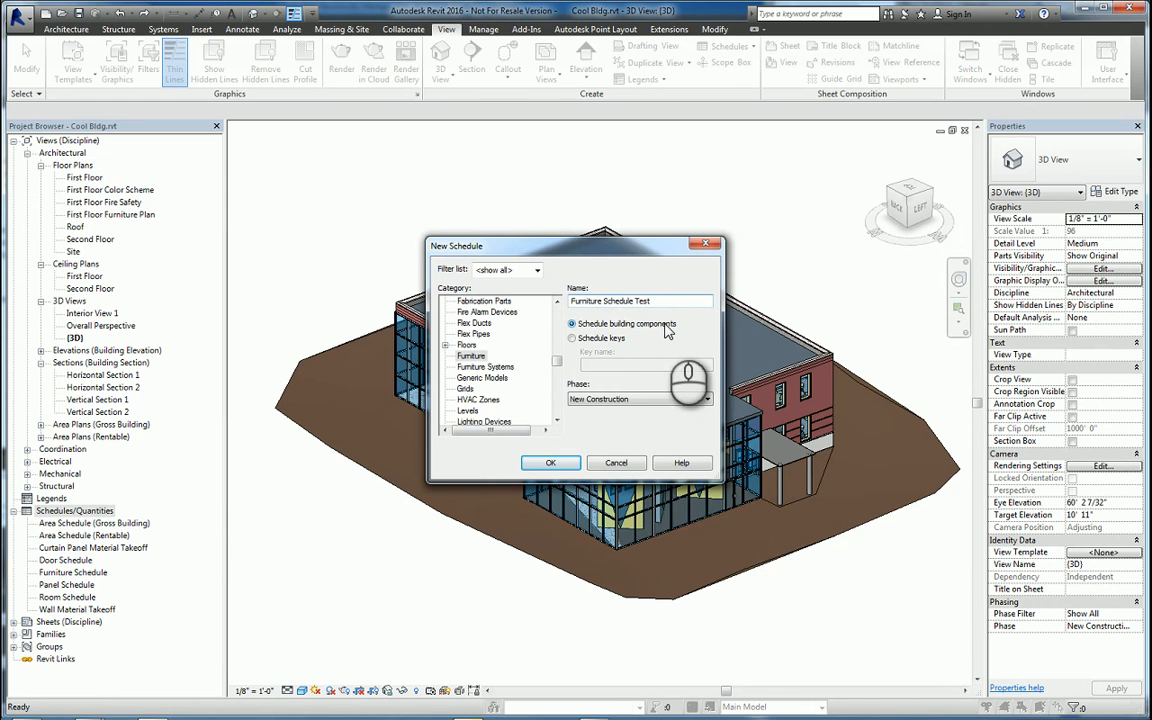
{"action": "left_click", "coordinate": [550, 462]}
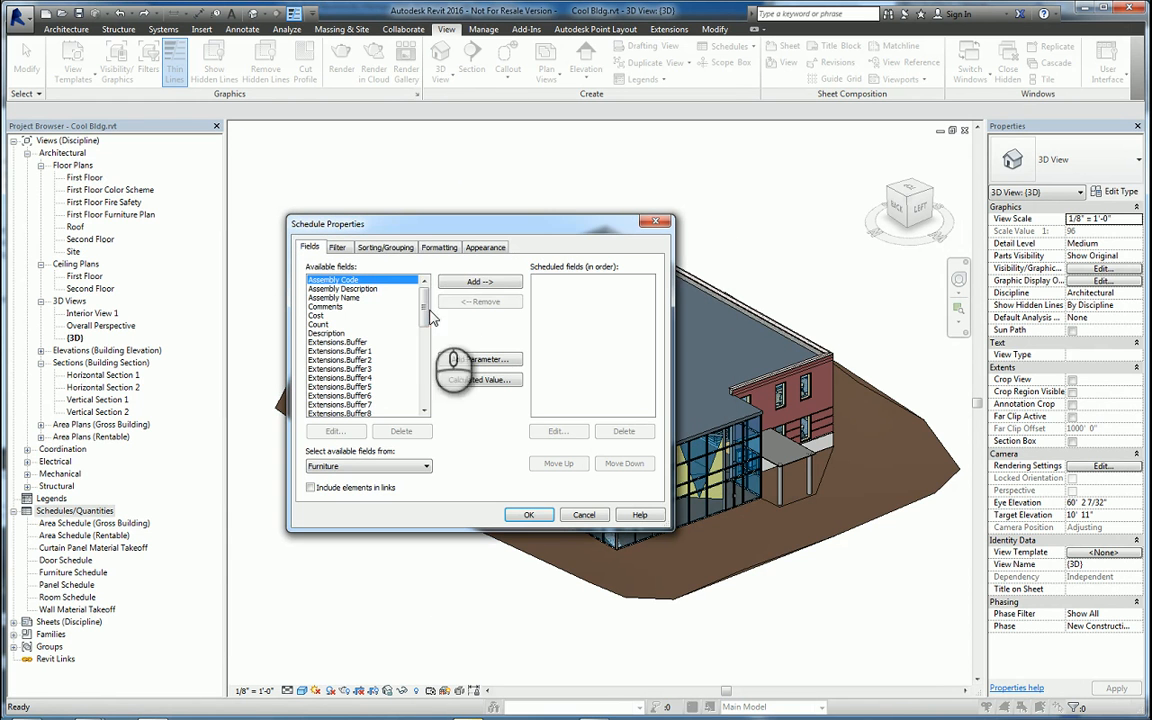
Step: Review the filter, sorting/grouping, formatting and appearance settings of the new furniture schedule, and return to its fields
{"action": "left_click", "coordinate": [420, 227]}
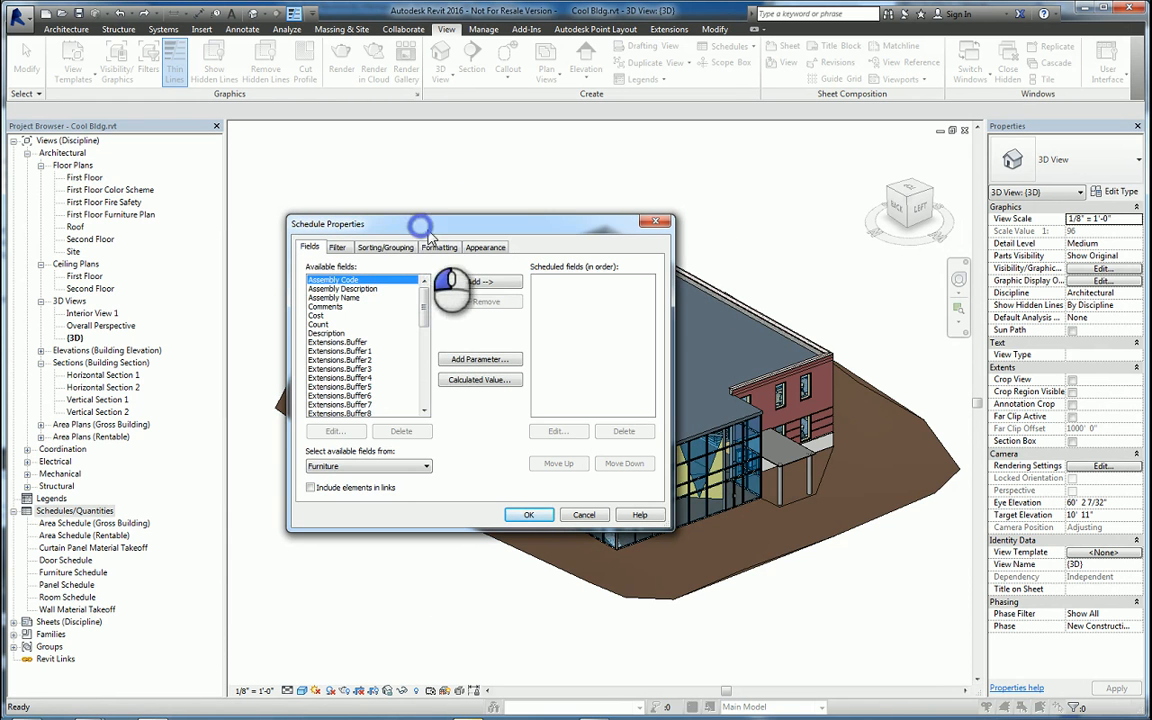
{"action": "left_click_drag", "start_coordinate": [428, 233], "coordinate": [448, 239]}
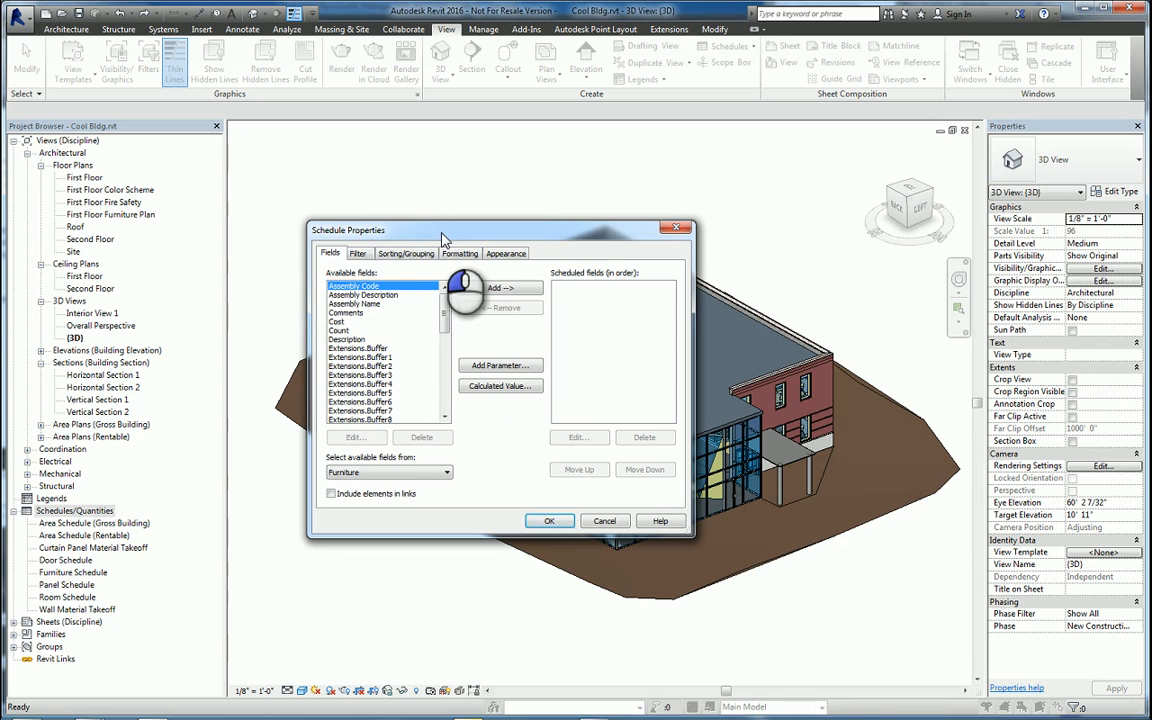
{"action": "left_click", "coordinate": [365, 256]}
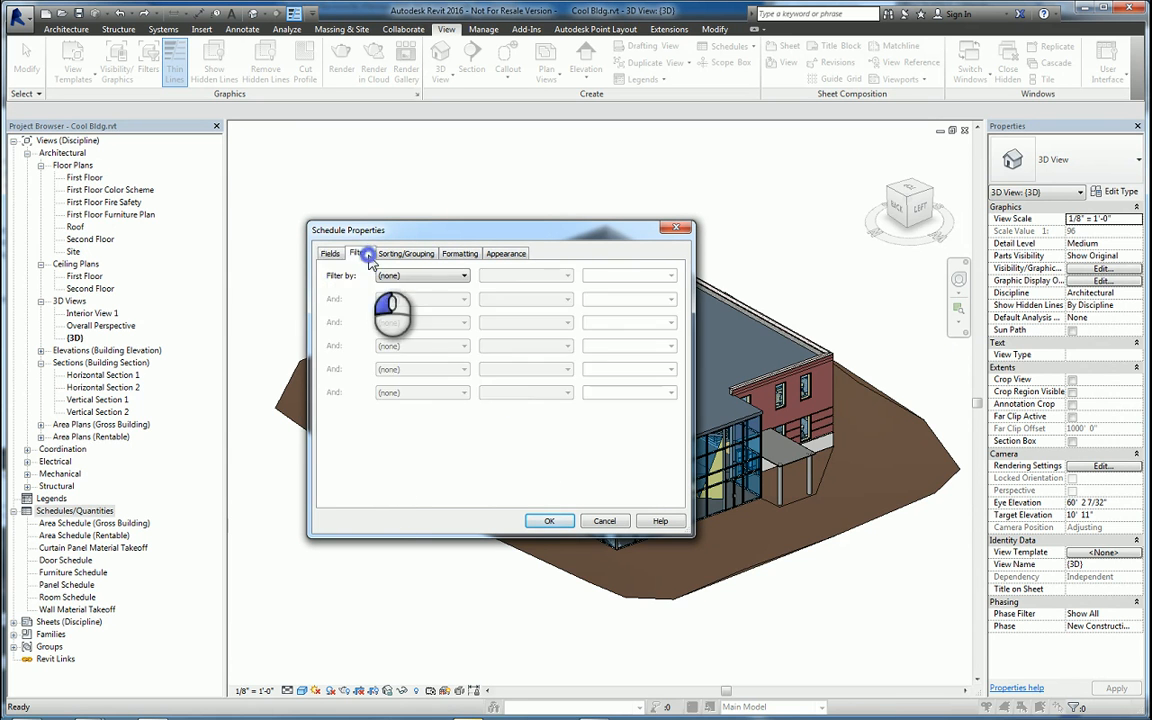
{"action": "left_click", "coordinate": [420, 255]}
{"action": "left_click", "coordinate": [460, 255]}
{"action": "left_click", "coordinate": [505, 255]}
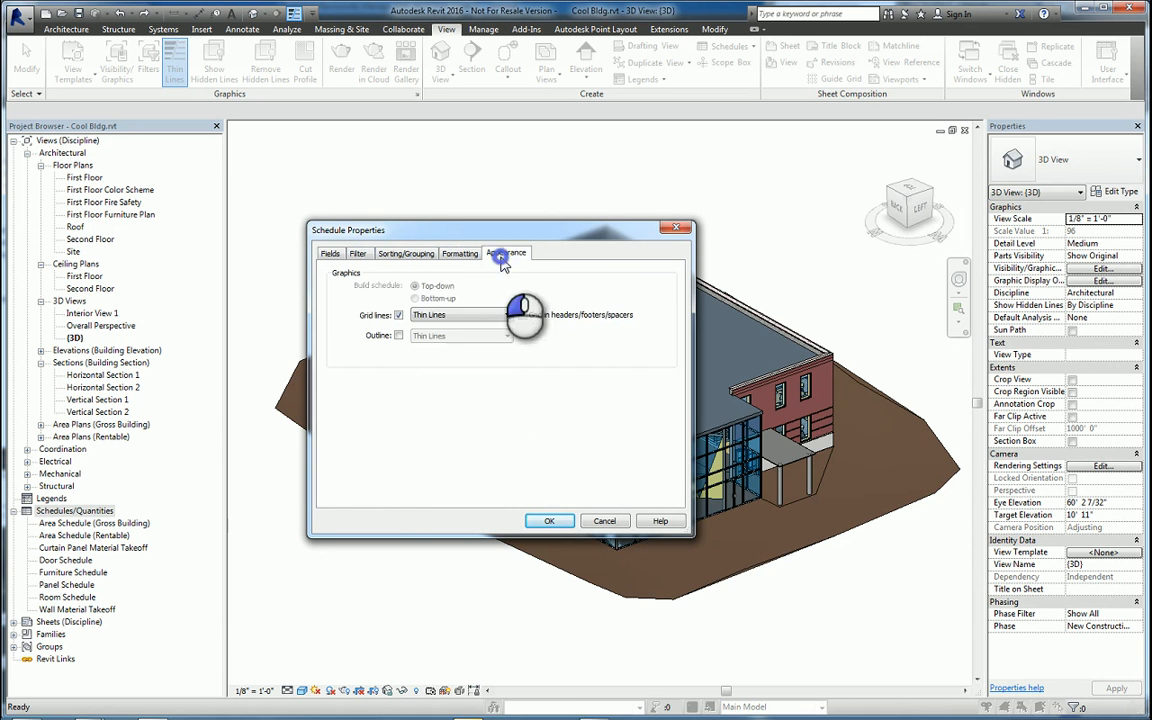
{"action": "left_click", "coordinate": [327, 256]}
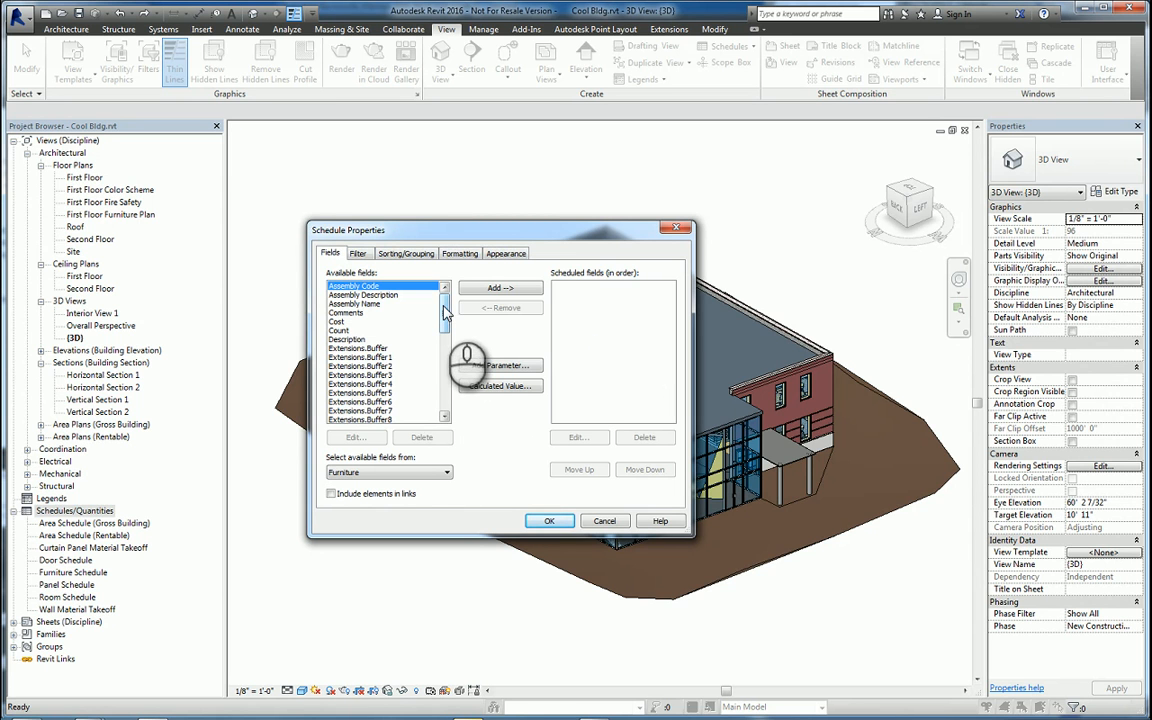
Step: Add the fields Mark, Family and Type, Level, Manufacturer and Model to the furniture schedule
{"action": "left_click_drag", "start_coordinate": [444, 312], "coordinate": [444, 368]}
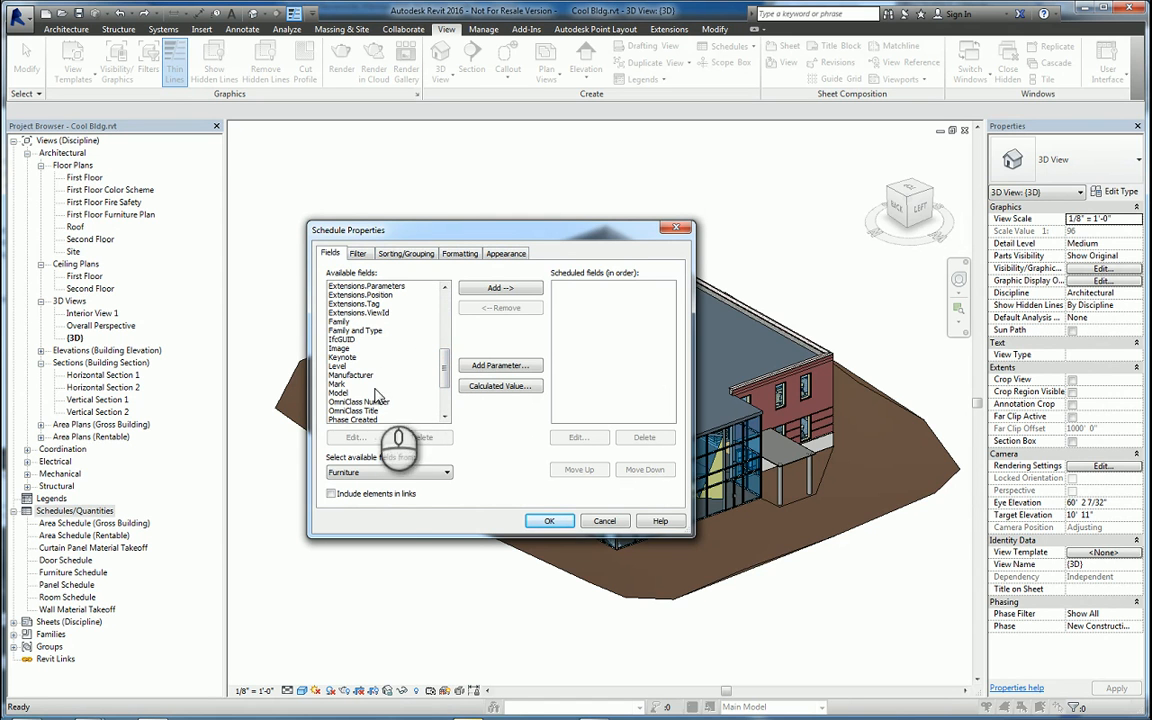
{"action": "double_click", "coordinate": [343, 385]}
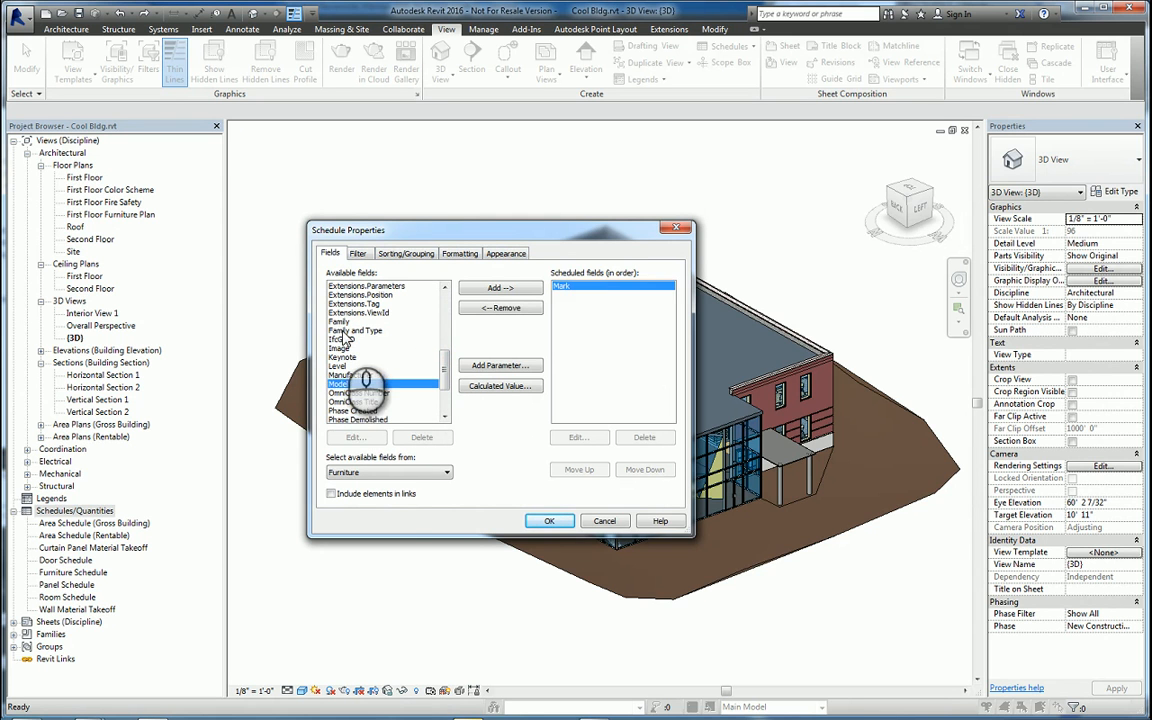
{"action": "double_click", "coordinate": [342, 333]}
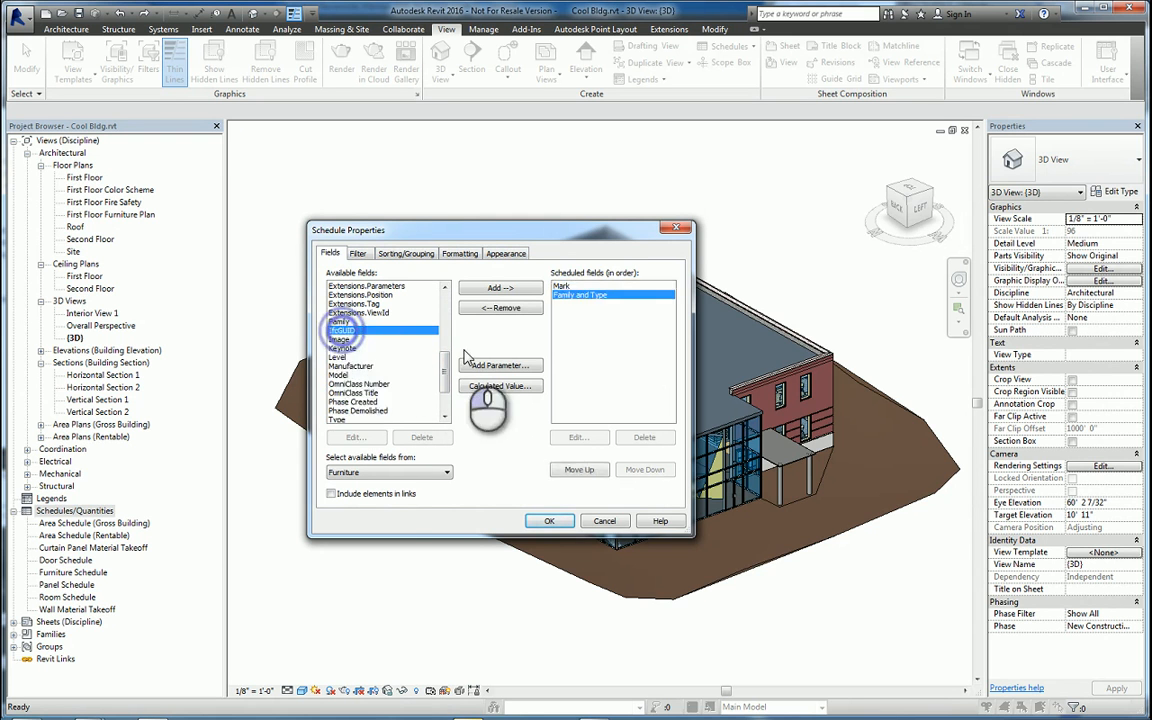
{"action": "double_click", "coordinate": [388, 357]}
{"action": "double_click", "coordinate": [398, 358]}
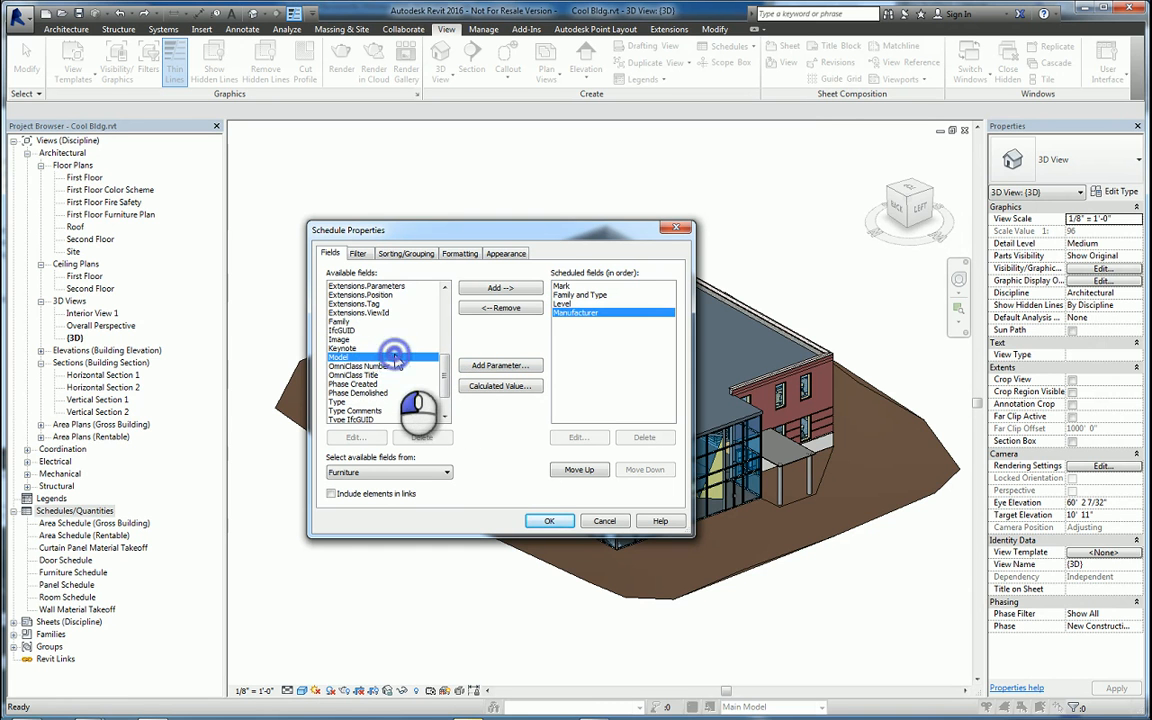
{"action": "double_click", "coordinate": [395, 358]}
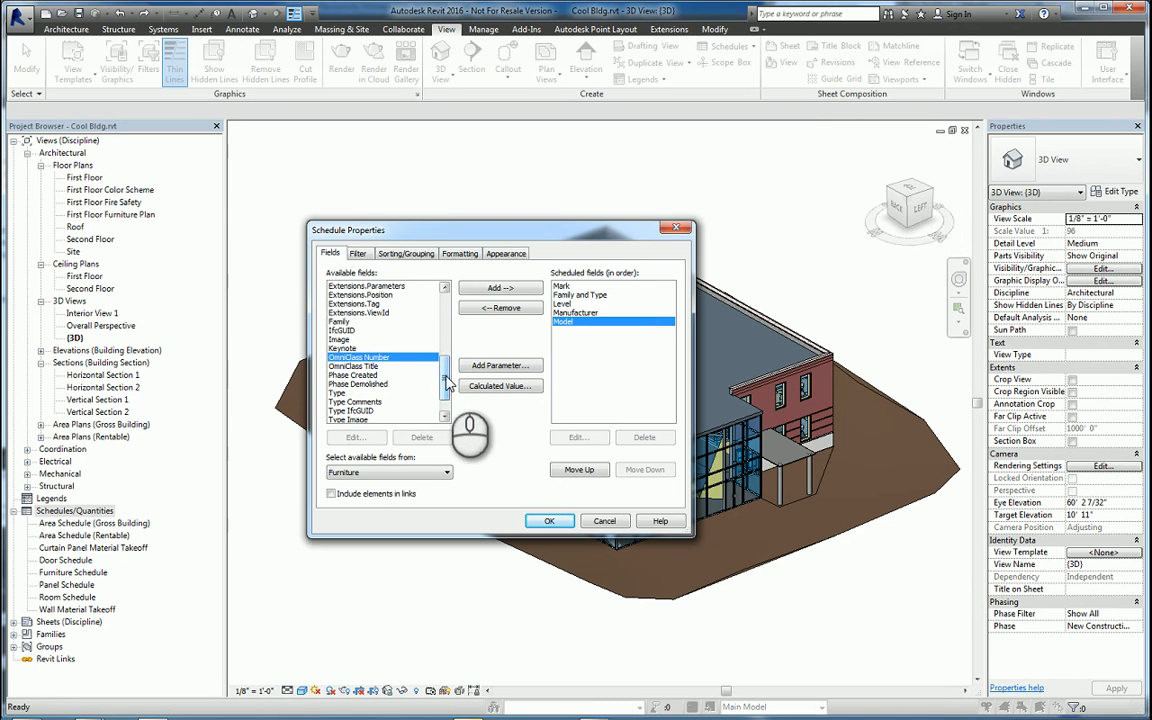
Step: Add the fields Type Mark, Count, Cost and Description to the furniture schedule
{"action": "left_click_drag", "start_coordinate": [446, 378], "coordinate": [447, 400]}
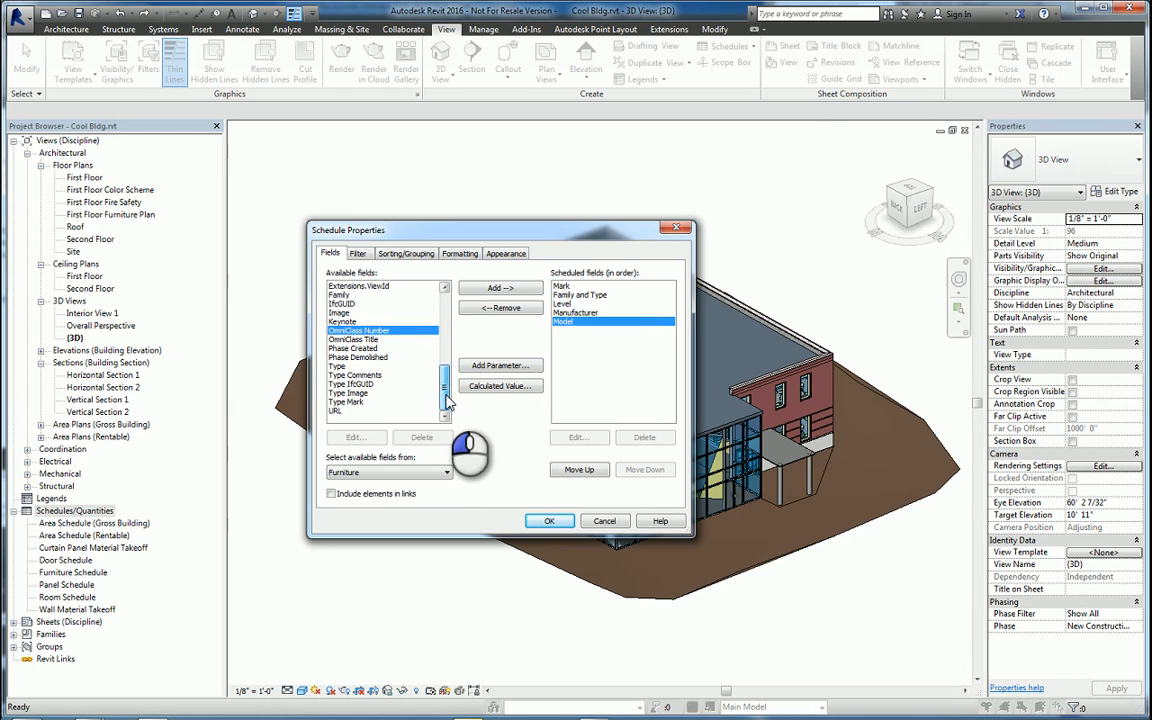
{"action": "double_click", "coordinate": [346, 402]}
{"action": "left_click_drag", "start_coordinate": [444, 388], "coordinate": [443, 297]}
{"action": "double_click", "coordinate": [352, 331]}
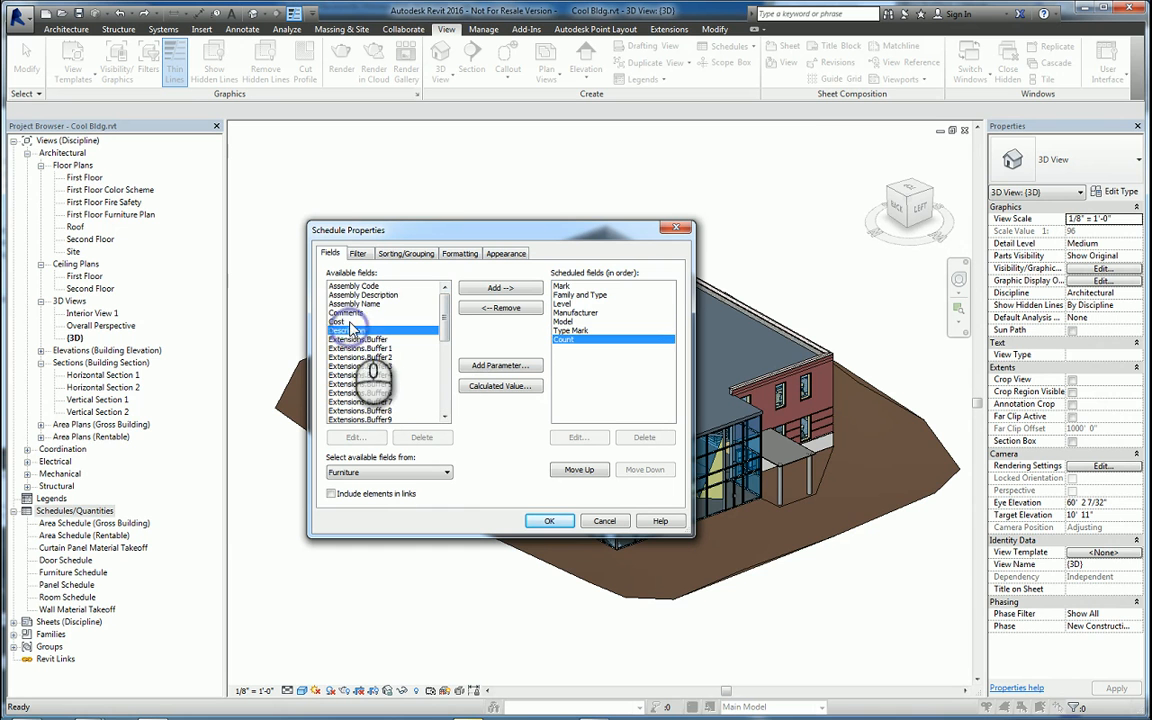
{"action": "double_click", "coordinate": [352, 322]}
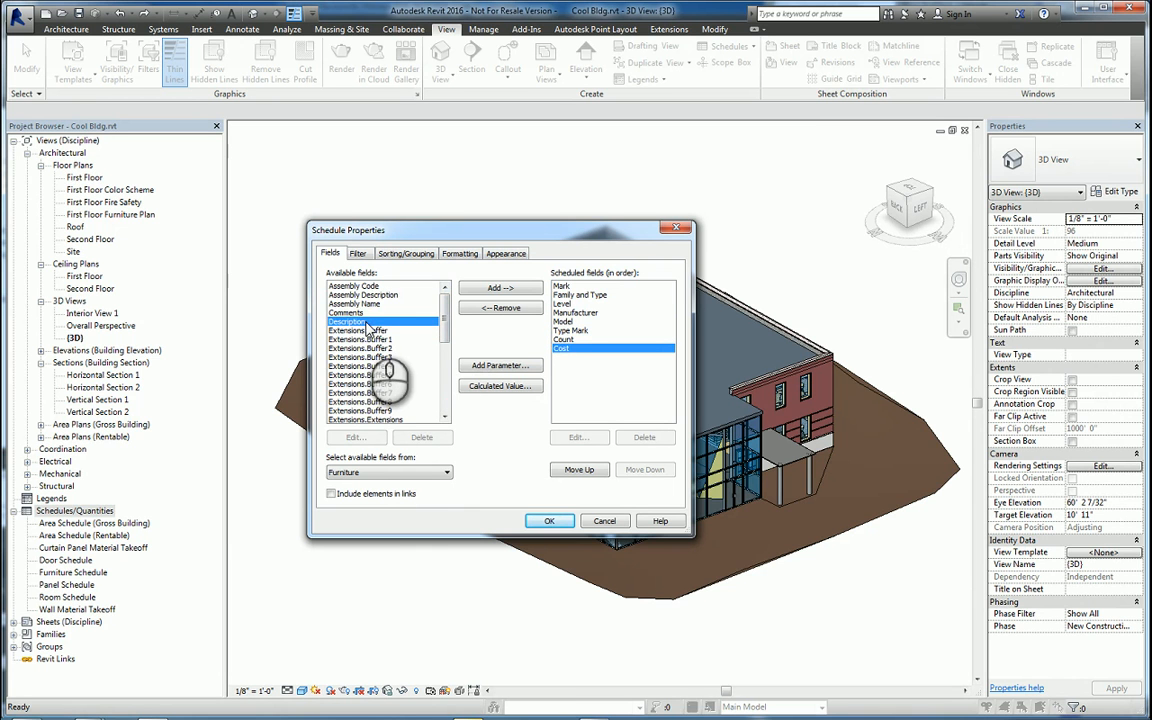
{"action": "double_click", "coordinate": [366, 322]}
{"action": "left_click_drag", "start_coordinate": [444, 336], "coordinate": [445, 411]}
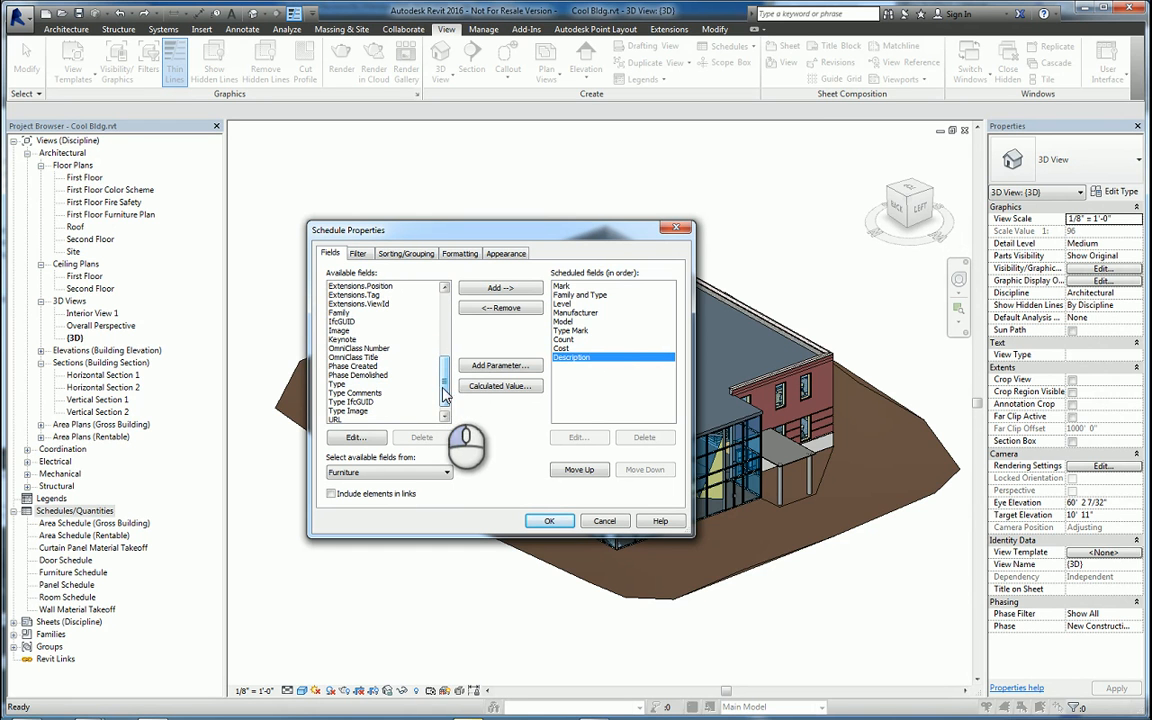
Step: Reorder the scheduled fields so that Type Mark comes directly after Mark
{"action": "left_click", "coordinate": [588, 329]}
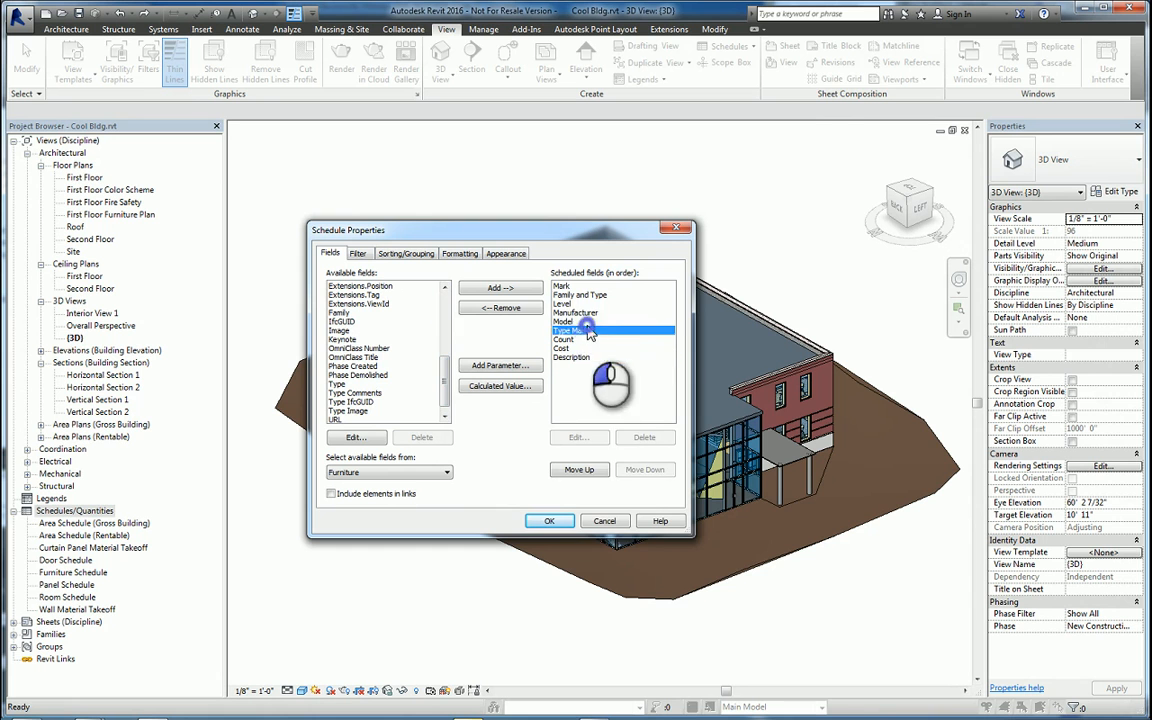
{"action": "left_click", "coordinate": [579, 469]}
{"action": "left_click", "coordinate": [579, 469]}
{"action": "left_click", "coordinate": [579, 469]}
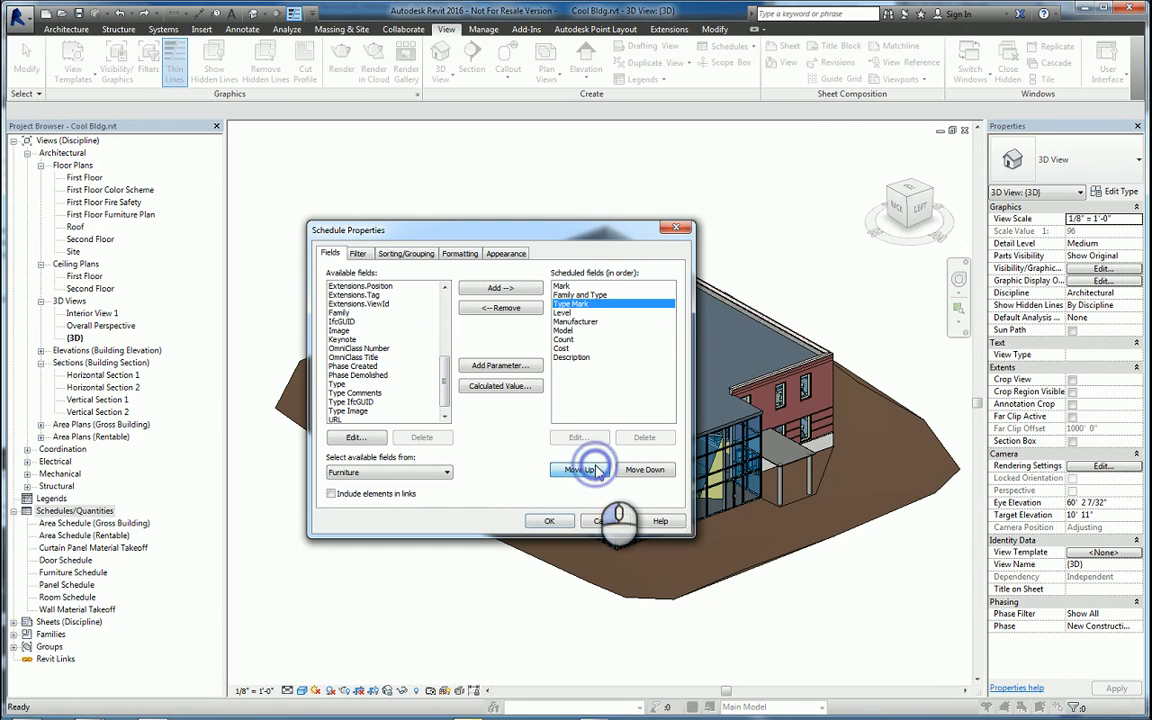
{"action": "left_click", "coordinate": [579, 469]}
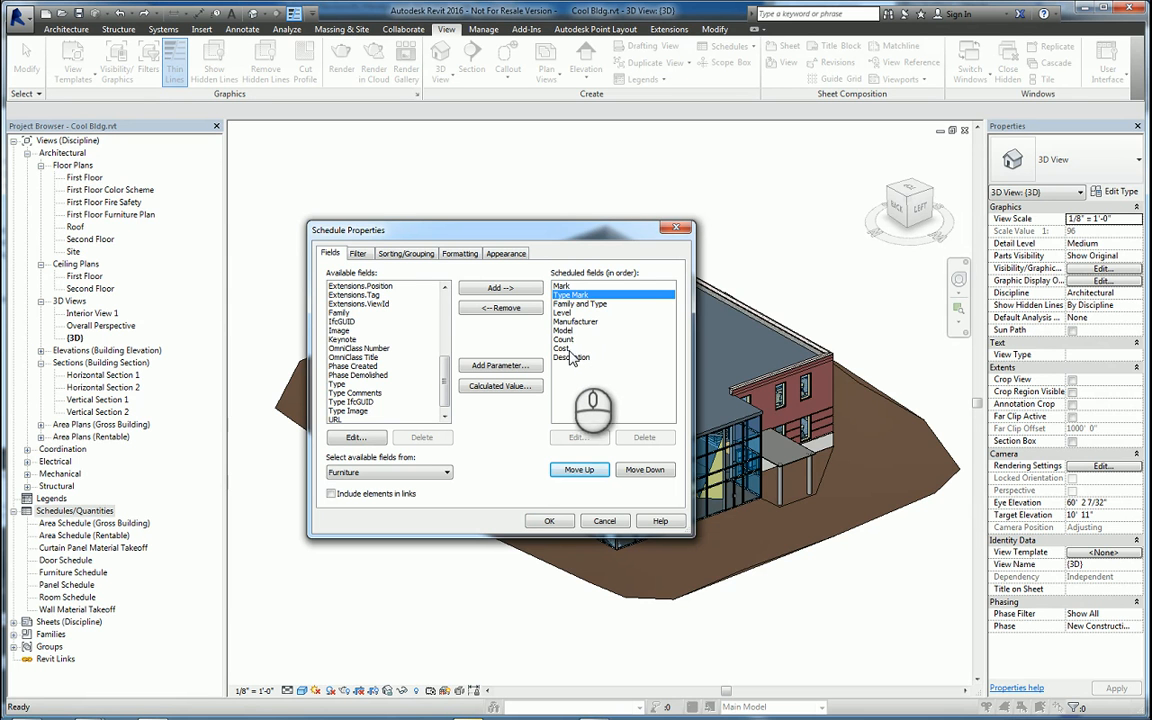
Step: Reorder the last scheduled fields so that they run Description, Count, Cost
{"action": "left_click", "coordinate": [571, 358]}
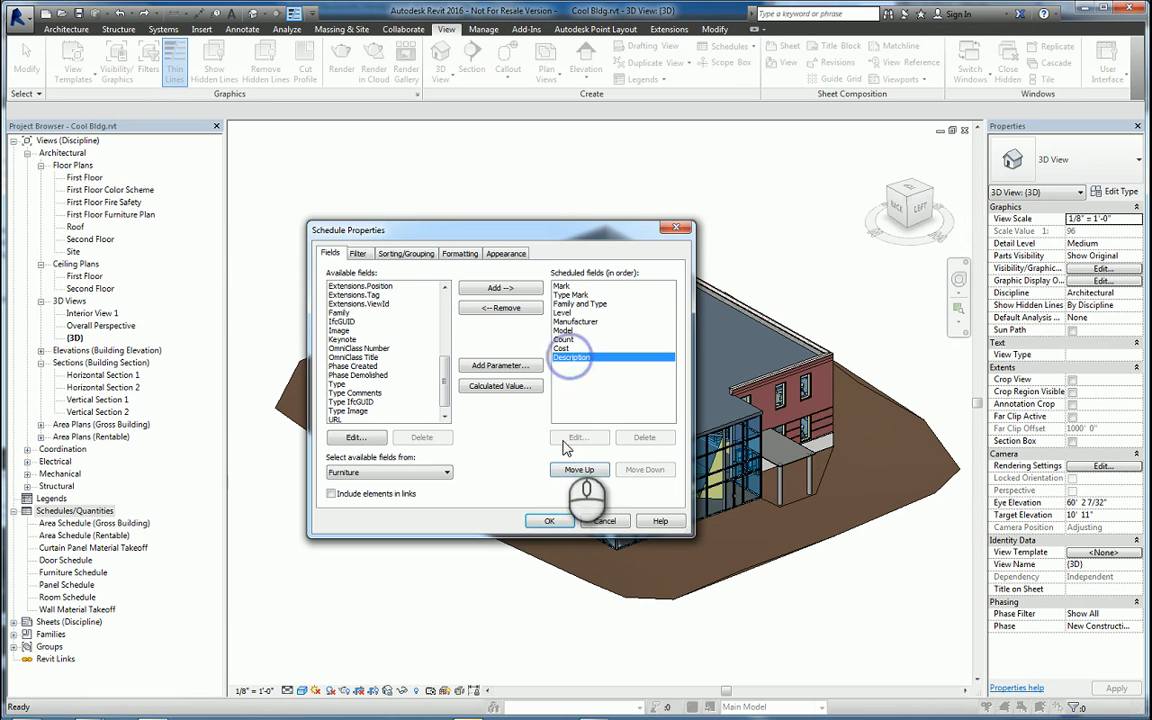
{"action": "left_click", "coordinate": [563, 348]}
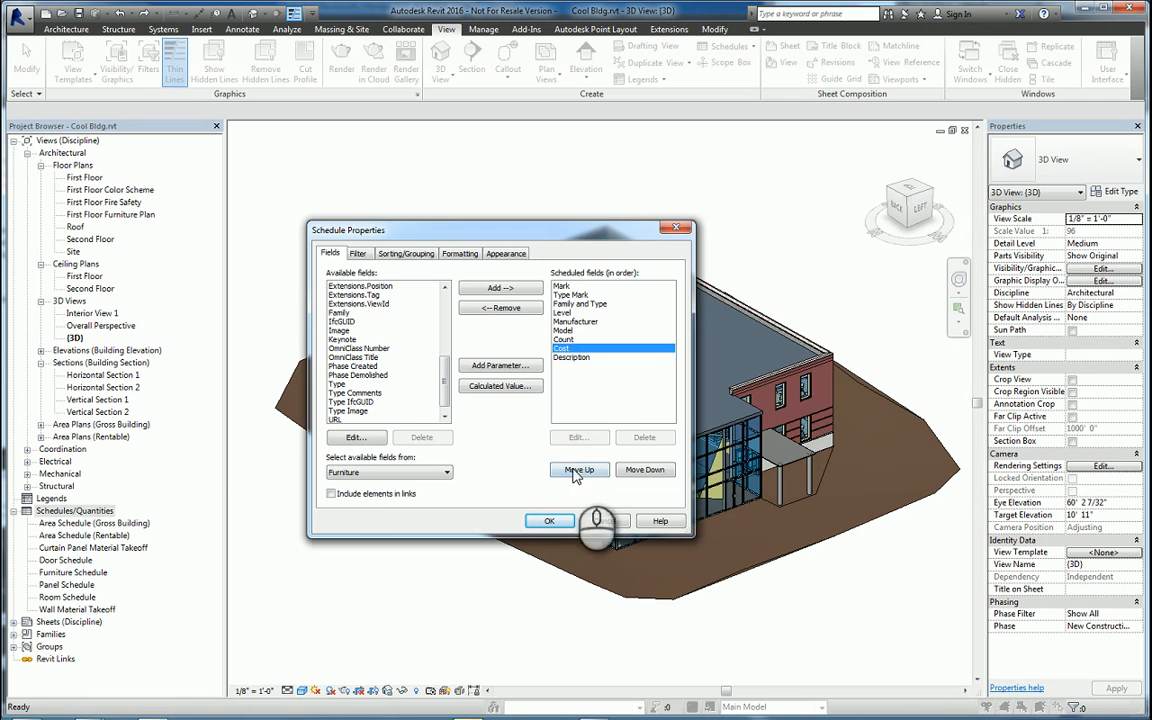
{"action": "left_click", "coordinate": [644, 469]}
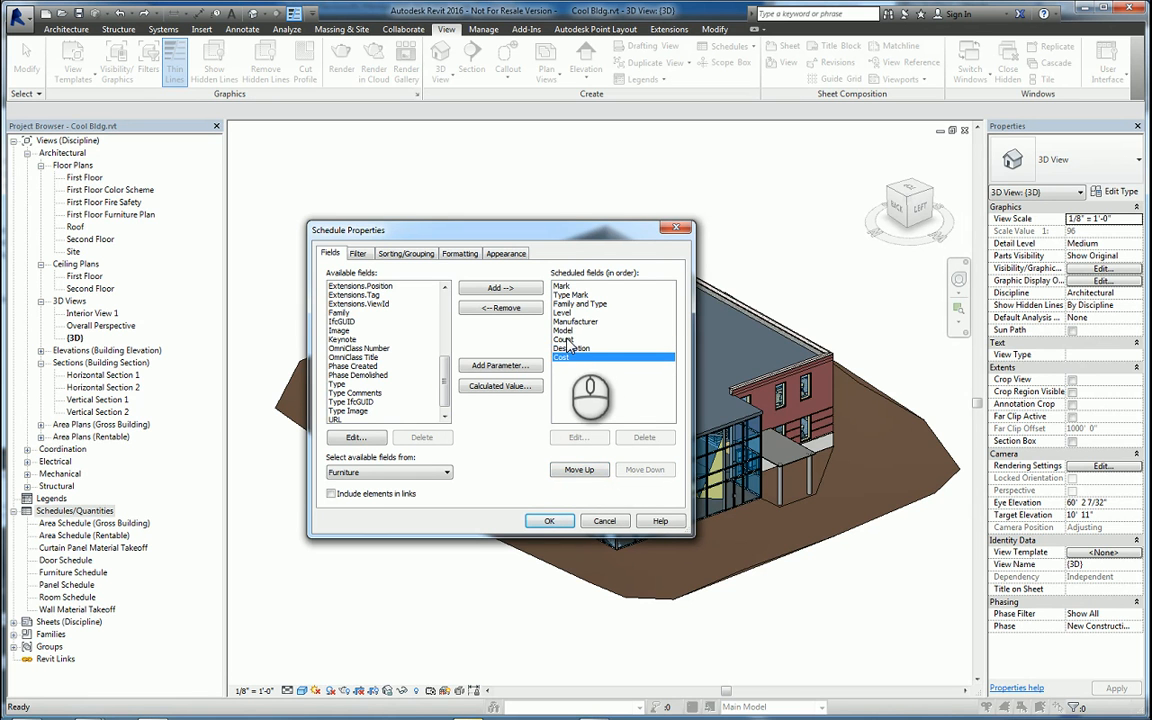
{"action": "left_click", "coordinate": [564, 340]}
{"action": "left_click", "coordinate": [620, 472]}
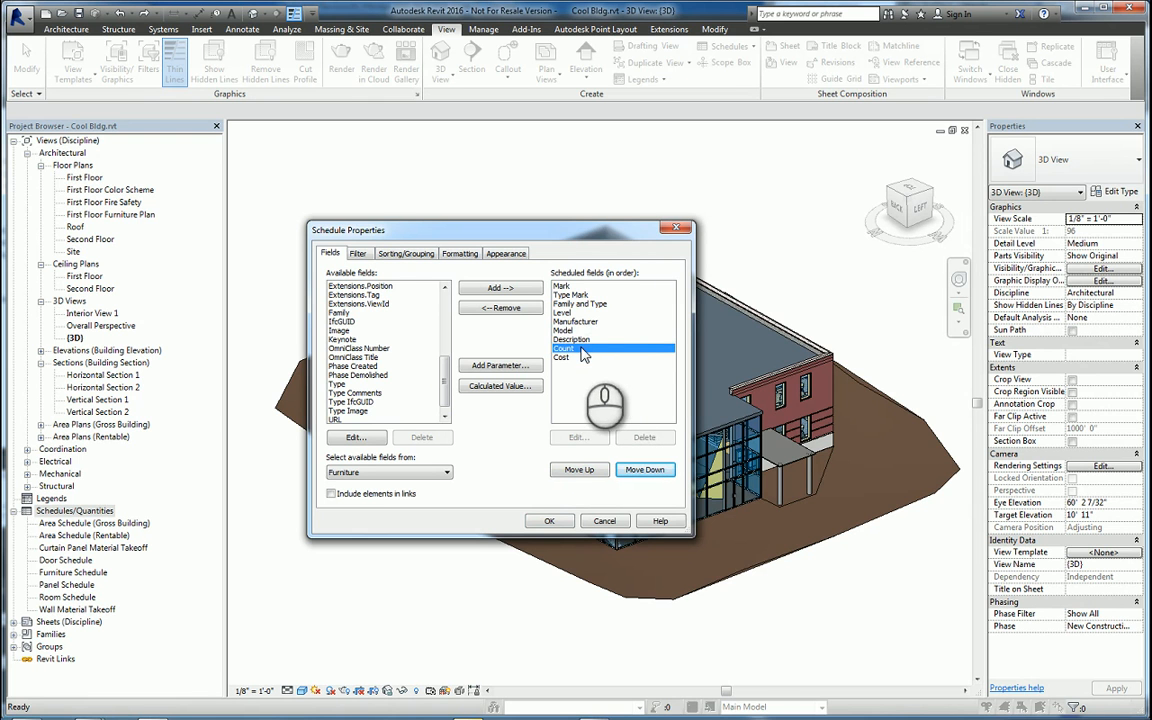
Step: Try filtering the schedule by Level equals First Floor, and reset the filter to (none)
{"action": "left_click", "coordinate": [358, 255]}
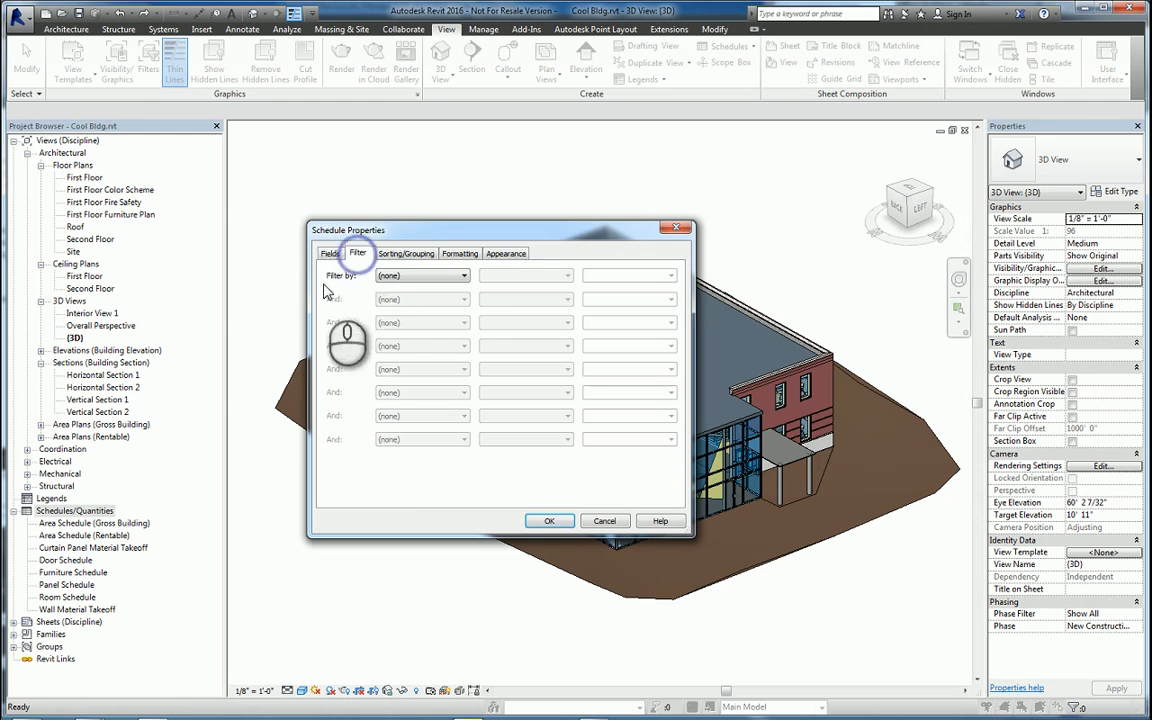
{"action": "left_click", "coordinate": [421, 280]}
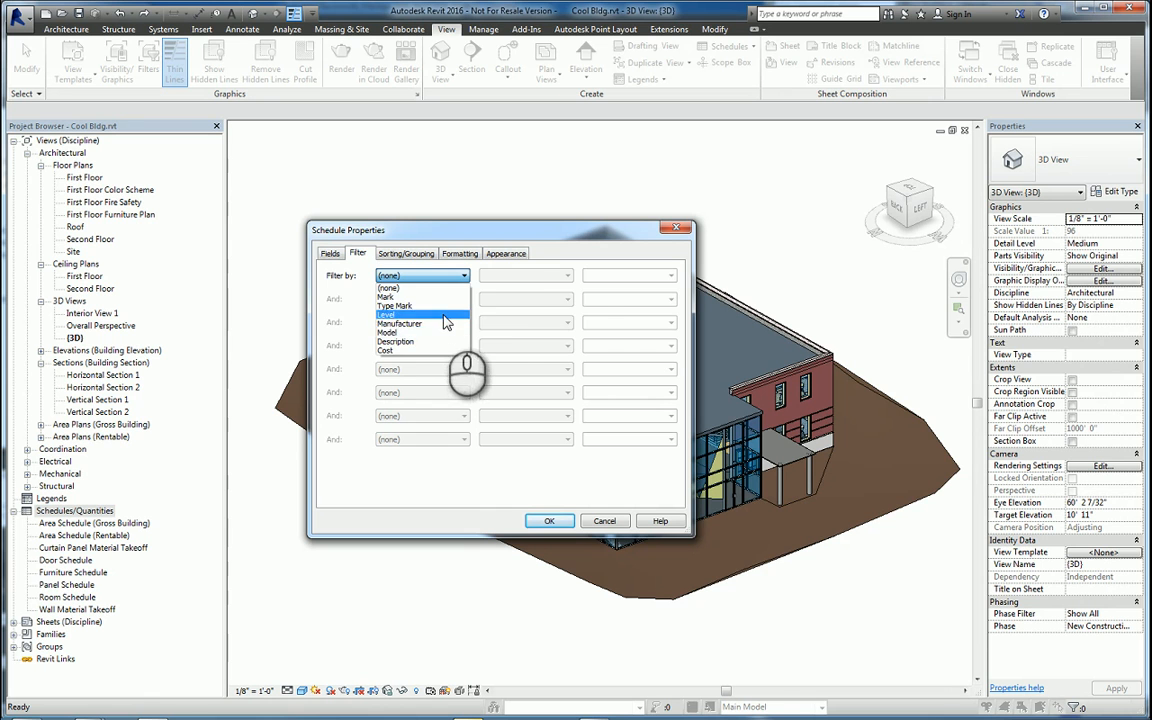
{"action": "left_click", "coordinate": [425, 314]}
{"action": "left_click", "coordinate": [632, 286]}
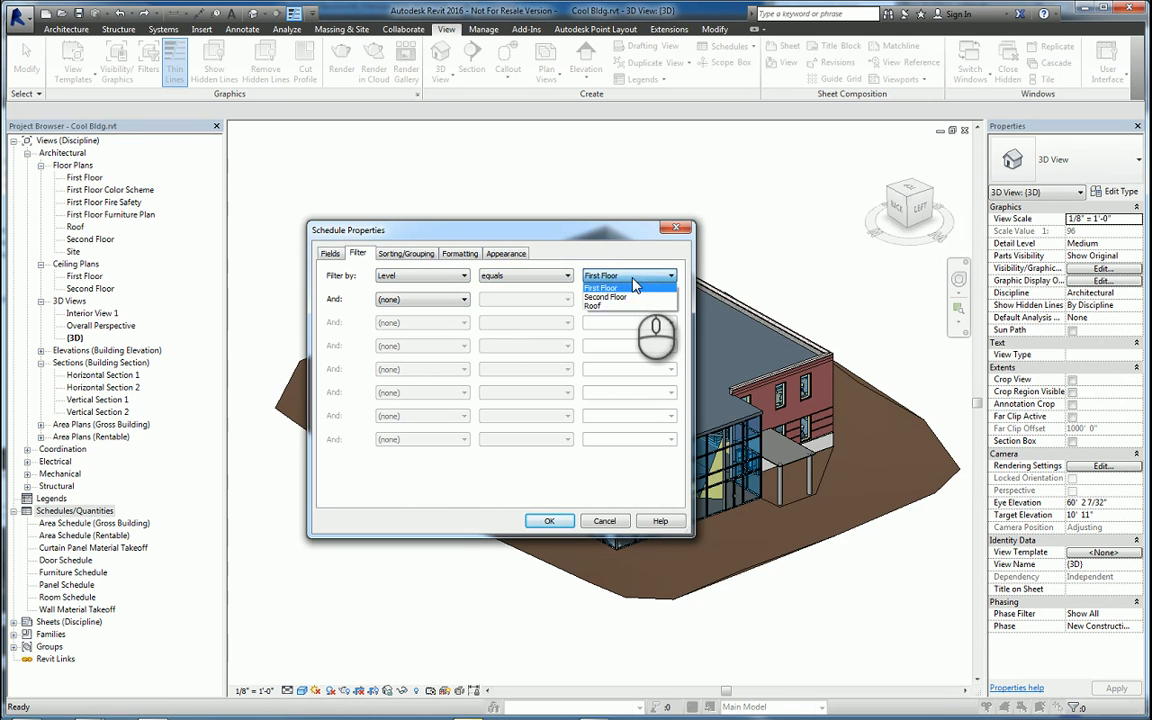
{"action": "left_click", "coordinate": [632, 287]}
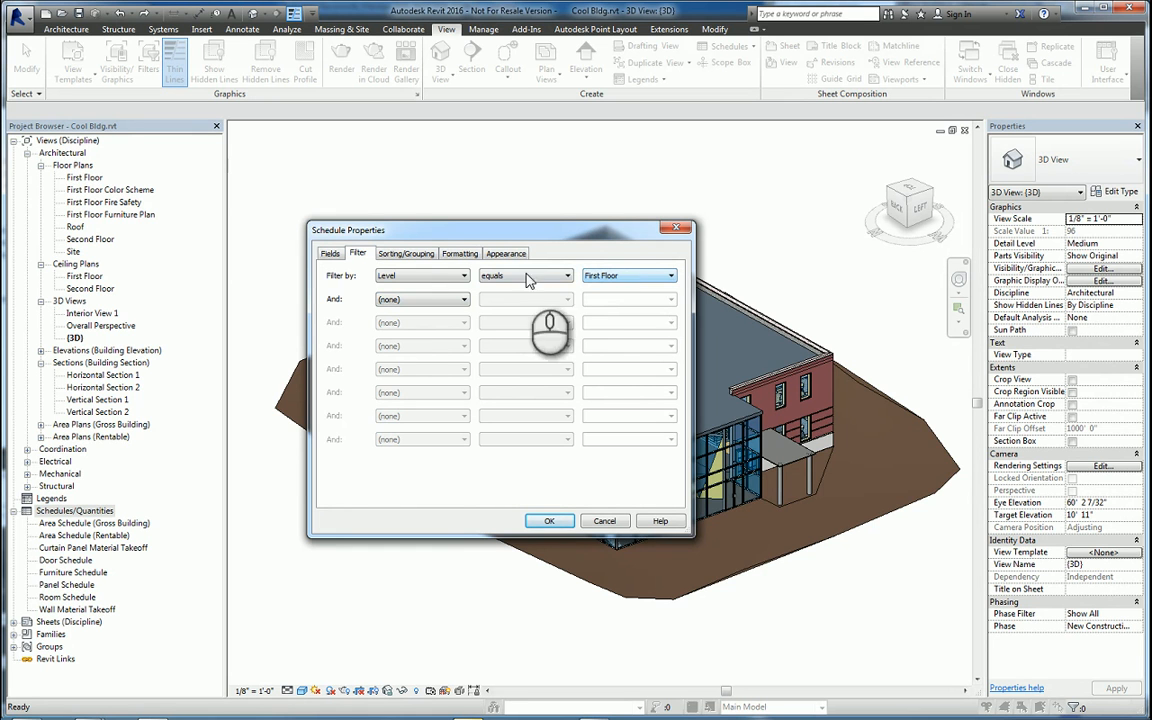
{"action": "left_click", "coordinate": [420, 276]}
{"action": "left_click", "coordinate": [402, 285]}
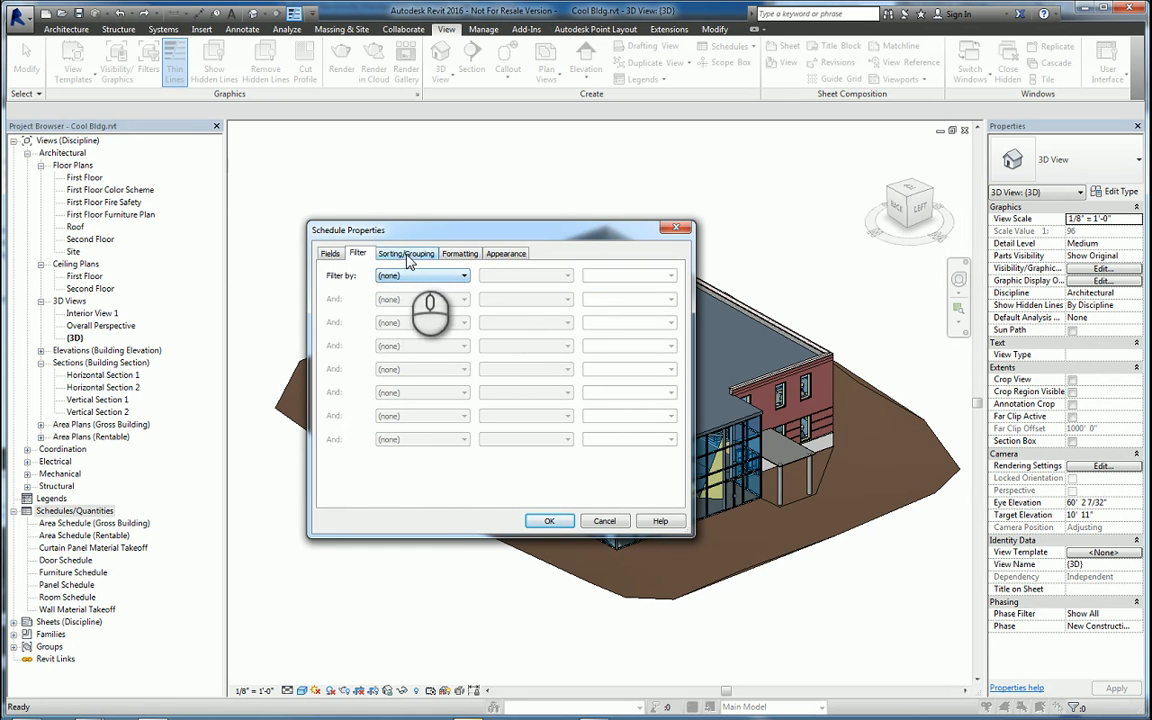
Step: Sort the schedule by Mark, Type Mark and Level in ascending order, and turn on grand totals
{"action": "left_click", "coordinate": [406, 255]}
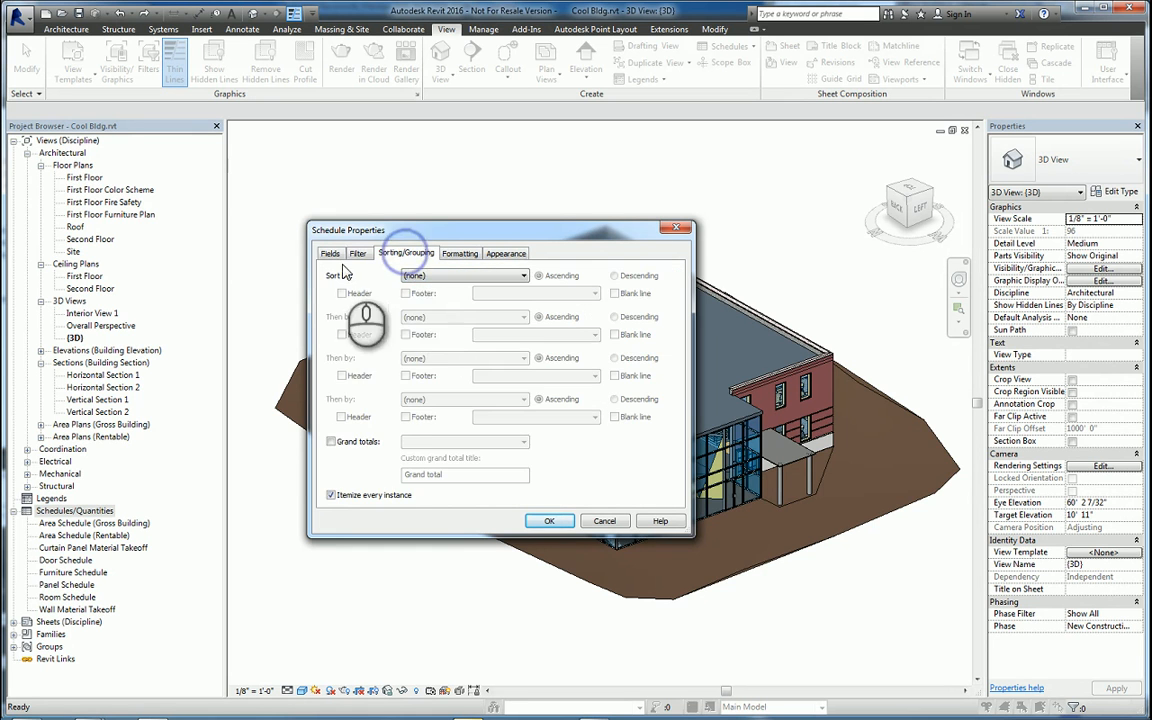
{"action": "left_click", "coordinate": [428, 277]}
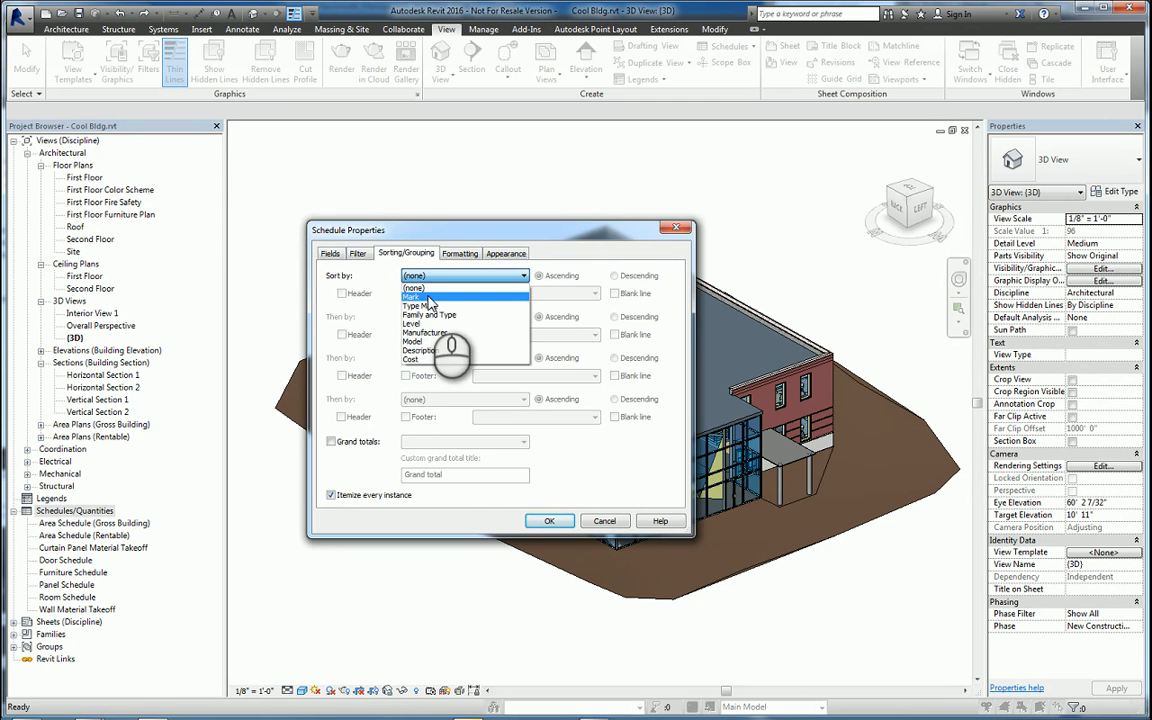
{"action": "left_click", "coordinate": [428, 298]}
{"action": "left_click", "coordinate": [434, 318]}
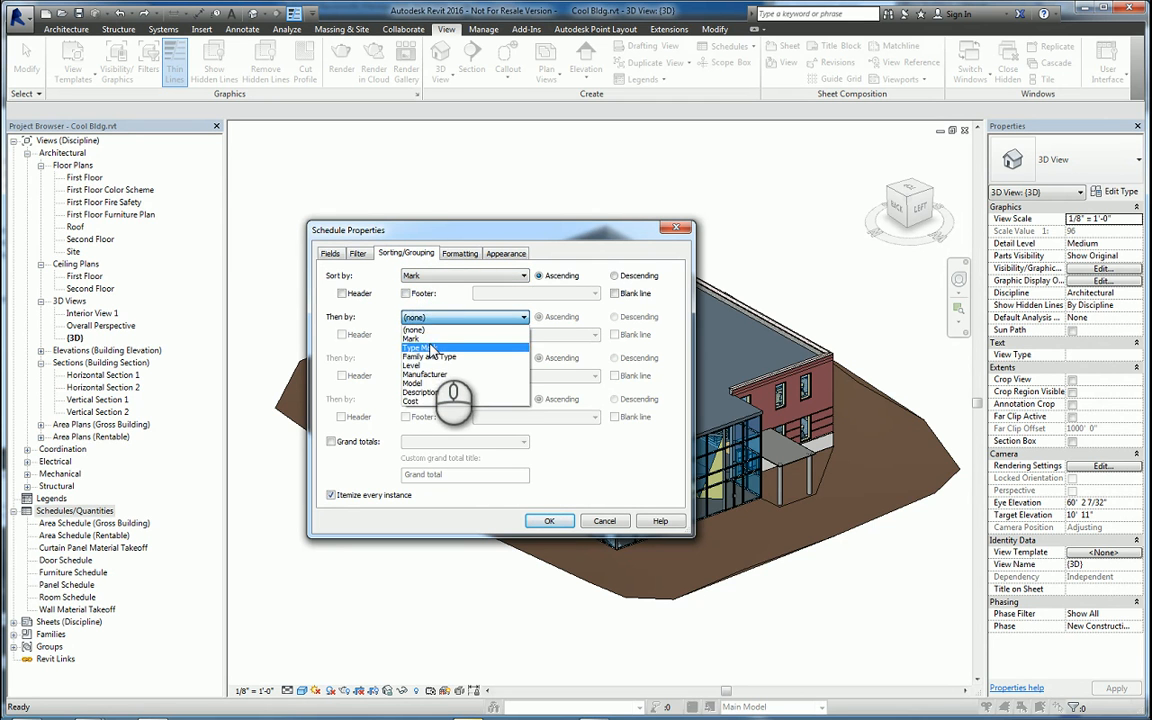
{"action": "left_click", "coordinate": [428, 348]}
{"action": "left_click", "coordinate": [440, 358]}
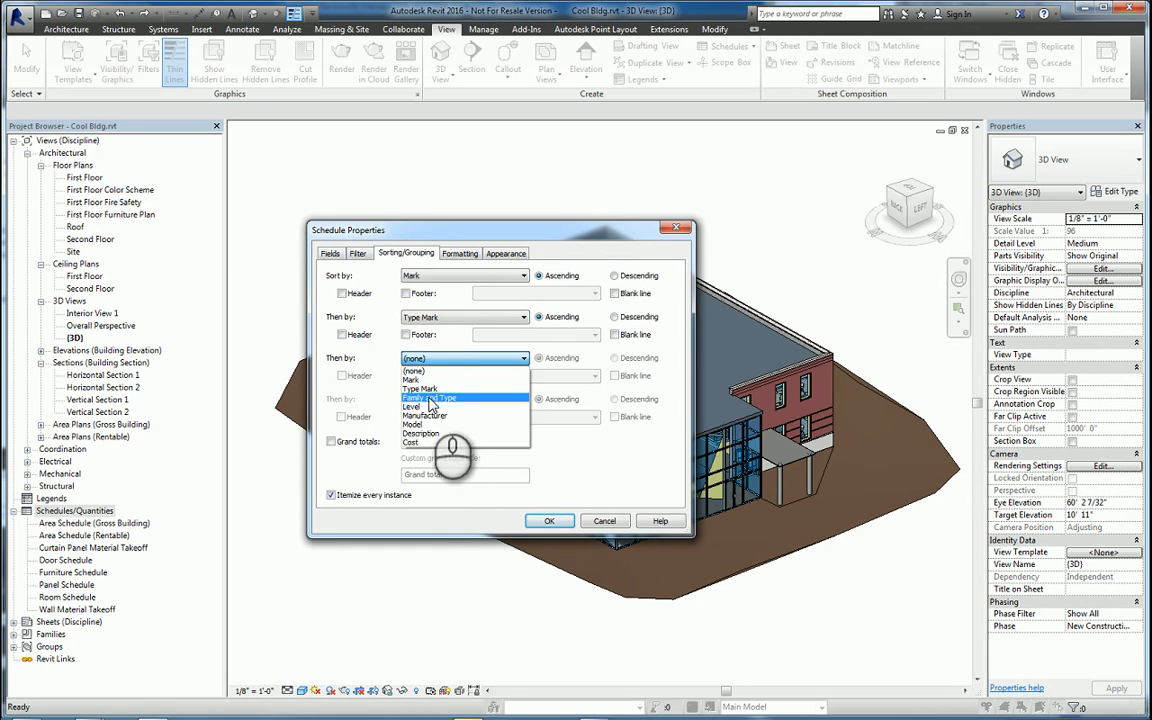
{"action": "left_click", "coordinate": [430, 407]}
{"action": "left_click", "coordinate": [338, 441]}
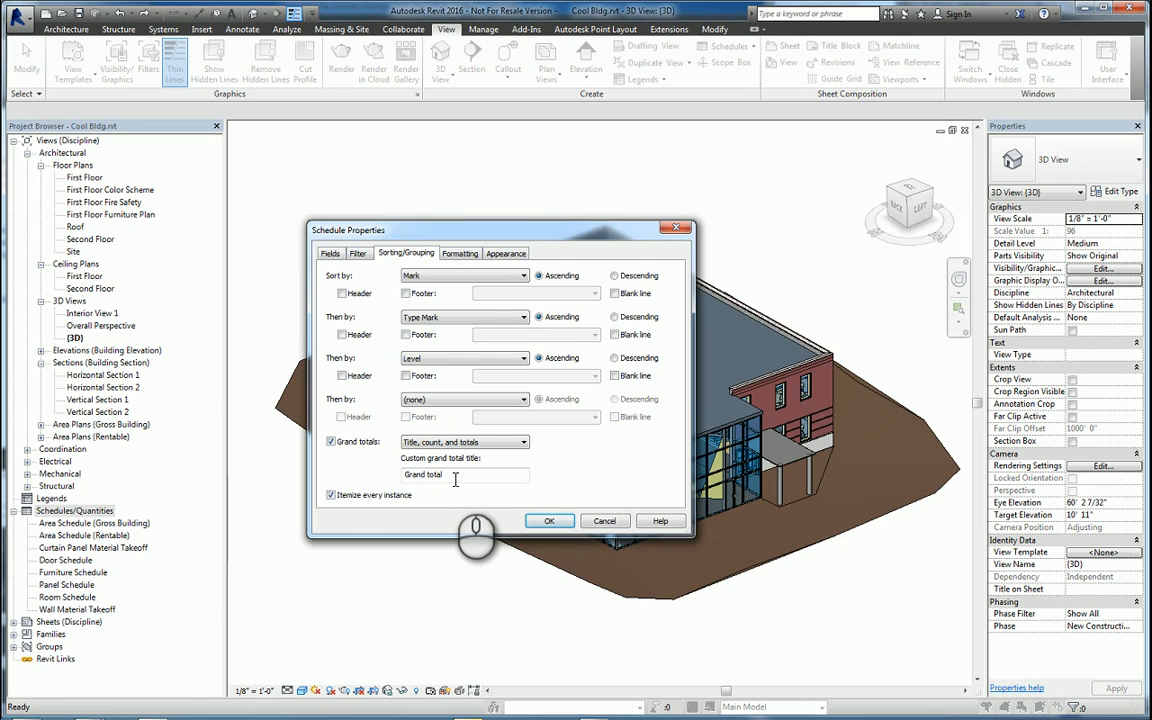
Step: Set the alignment of all schedule fields from Mark to Cost to Center
{"action": "left_click", "coordinate": [460, 253]}
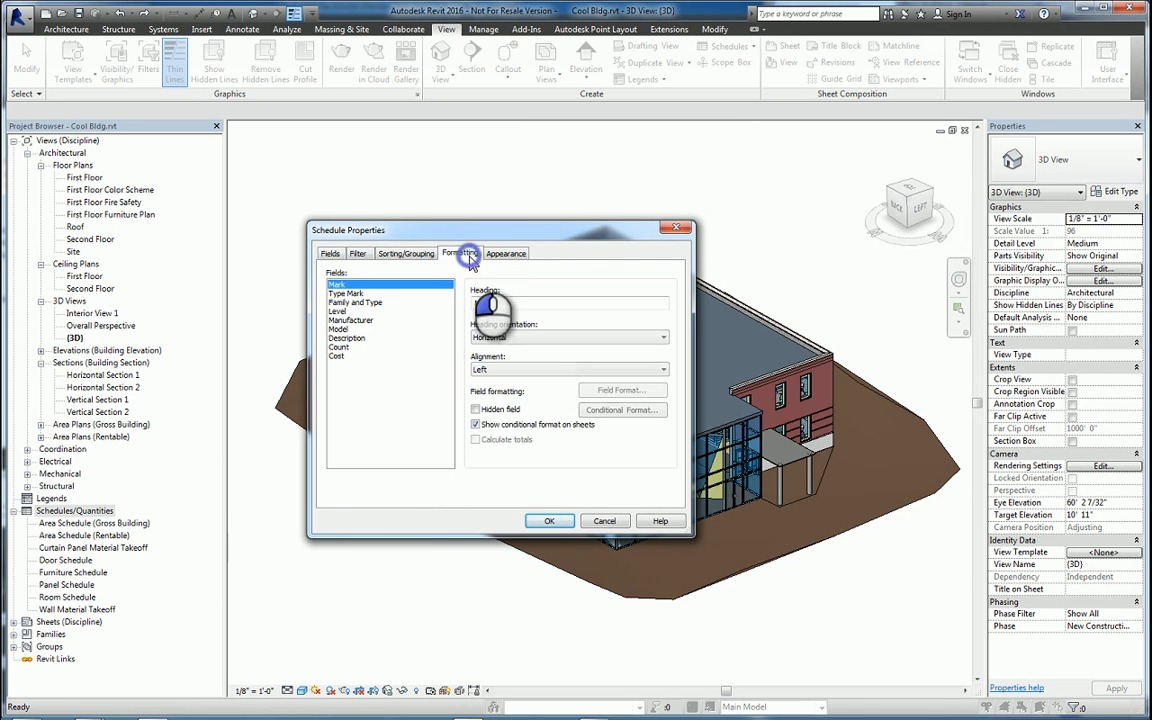
{"action": "left_click", "coordinate": [339, 356], "text": "shift"}
{"action": "left_click", "coordinate": [521, 370]}
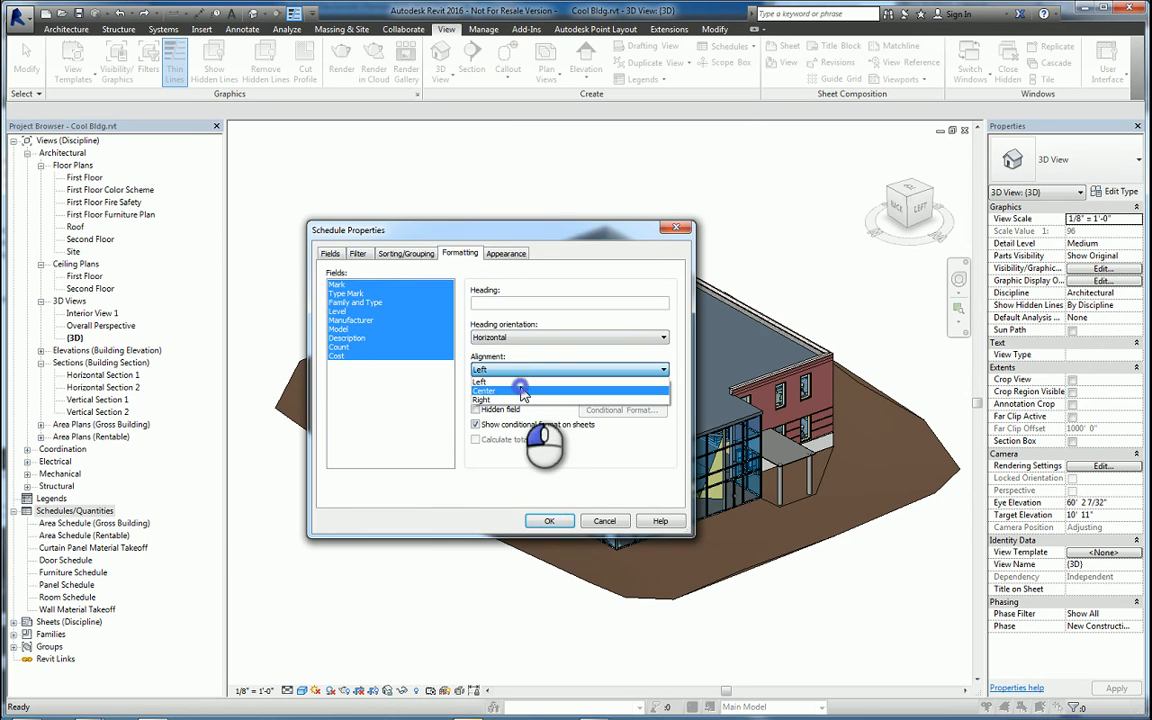
{"action": "left_click", "coordinate": [521, 391]}
Step: Calculate totals for the Cost and Count fields, and override the project settings for Cost with the $ unit symbol
{"action": "left_click", "coordinate": [340, 356]}
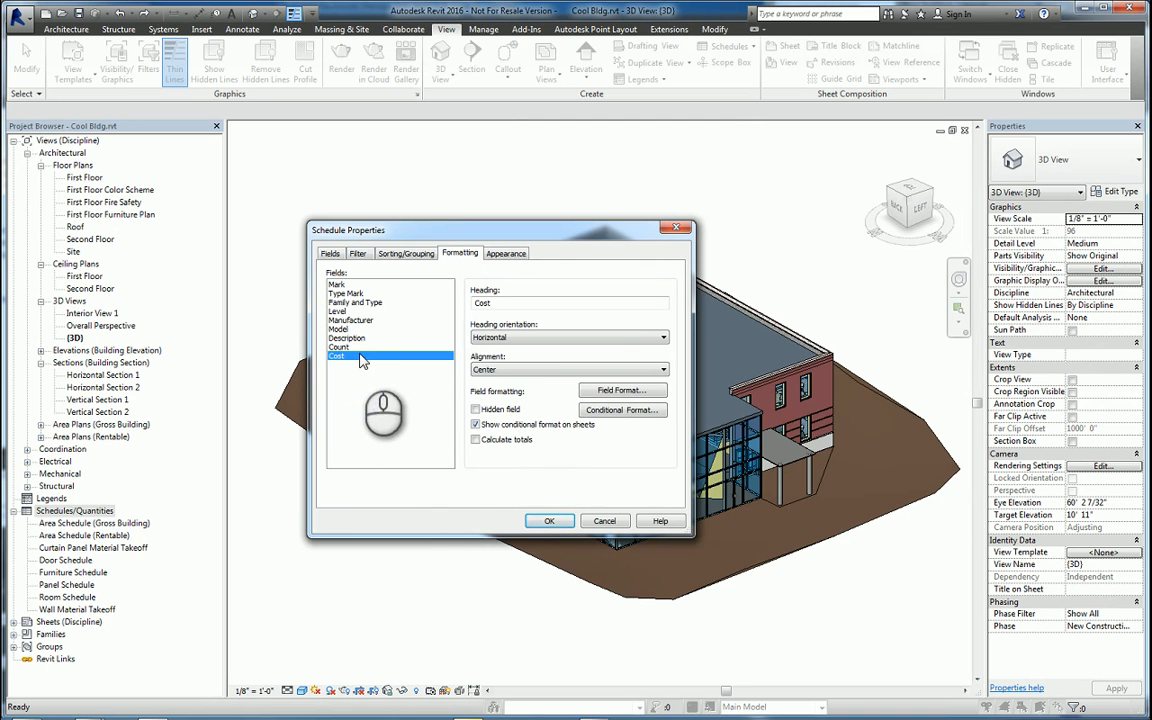
{"action": "left_click", "coordinate": [478, 441]}
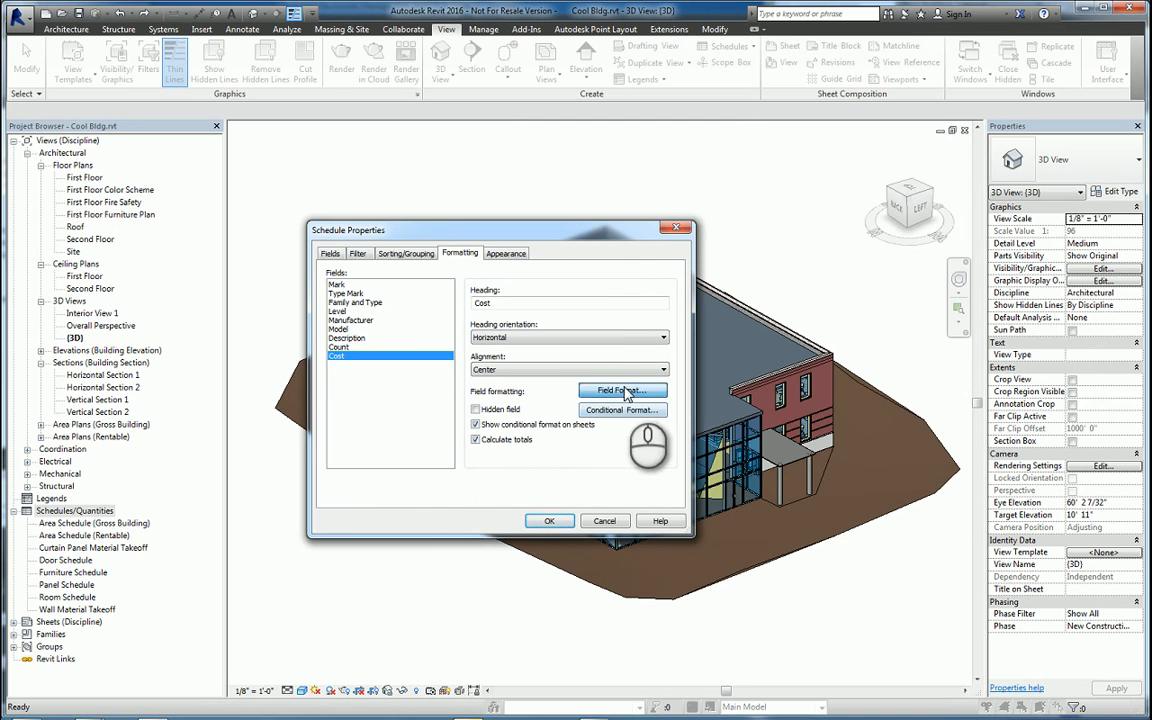
{"action": "left_click", "coordinate": [620, 390]}
{"action": "left_click", "coordinate": [430, 289]}
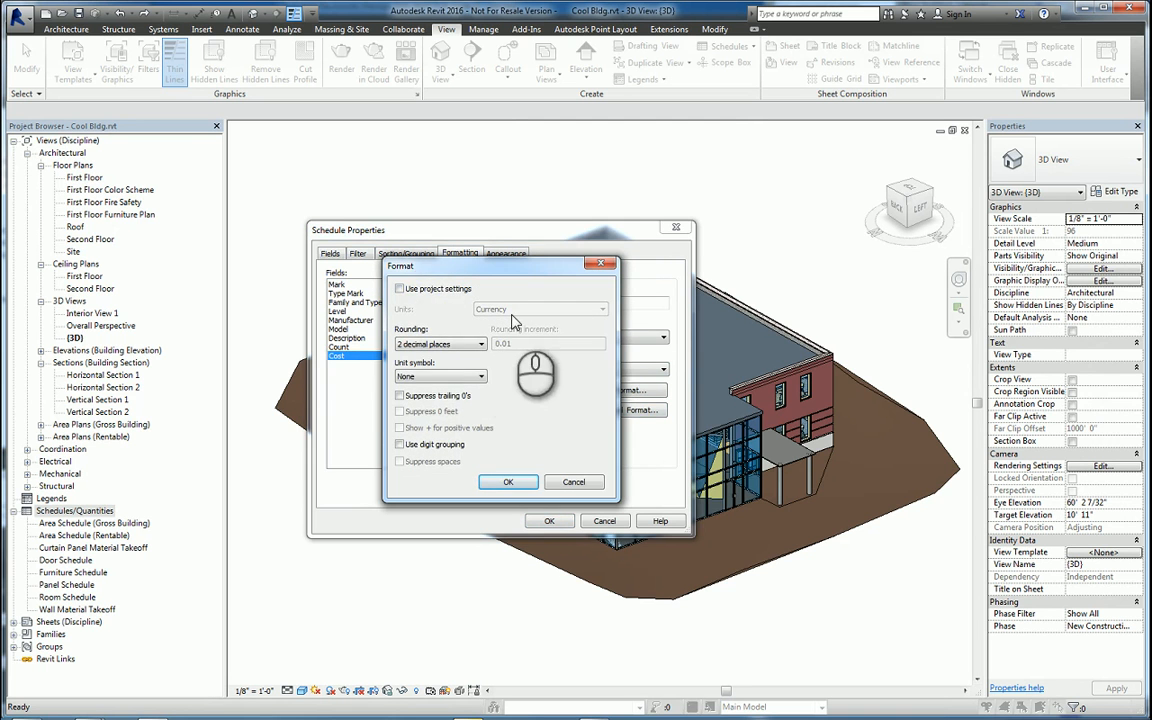
{"action": "left_click", "coordinate": [440, 377]}
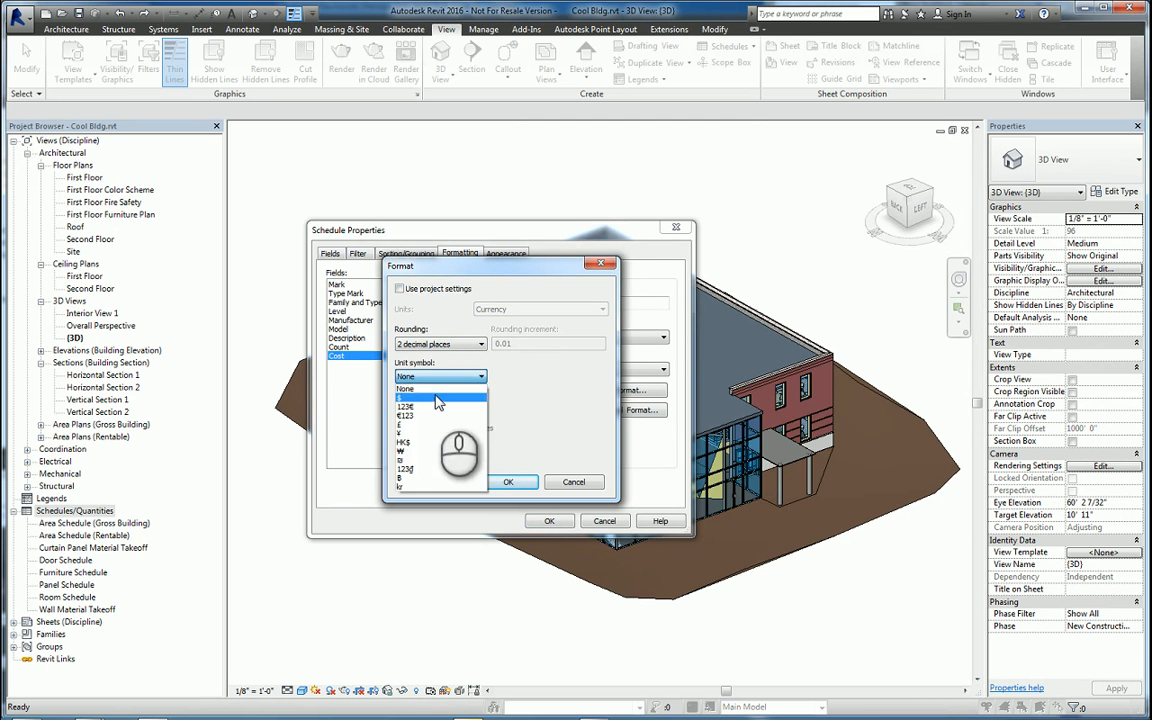
{"action": "left_click", "coordinate": [436, 398]}
{"action": "left_click", "coordinate": [508, 485]}
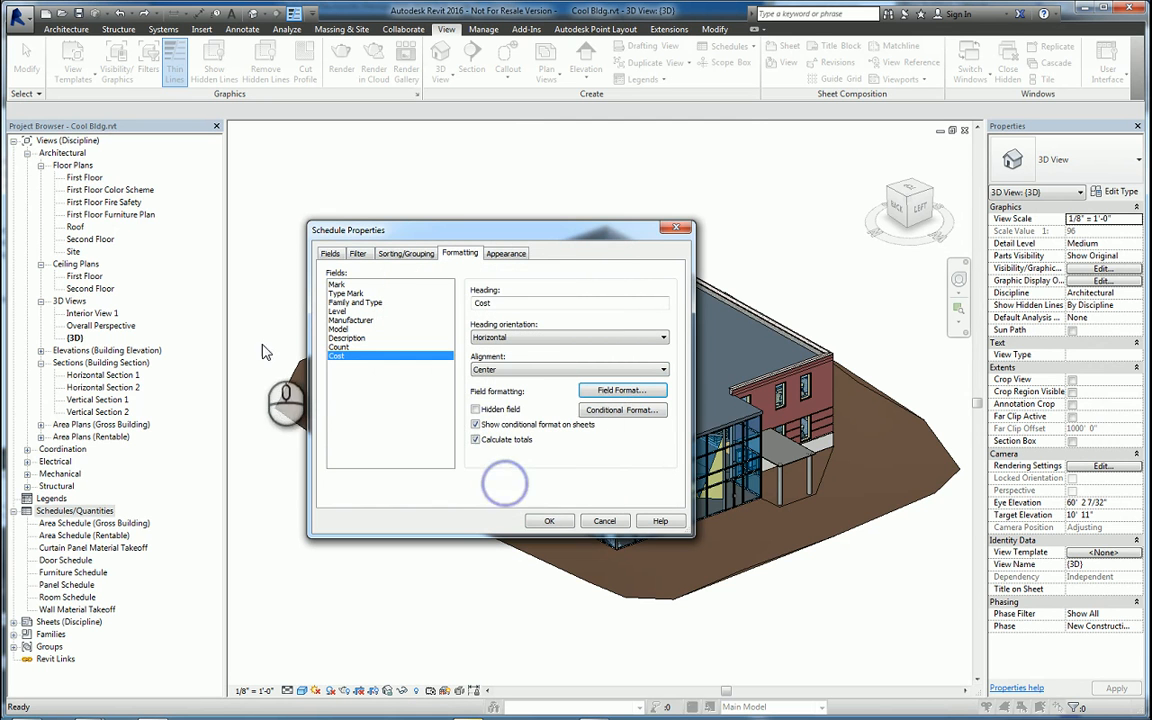
{"action": "left_click", "coordinate": [338, 347]}
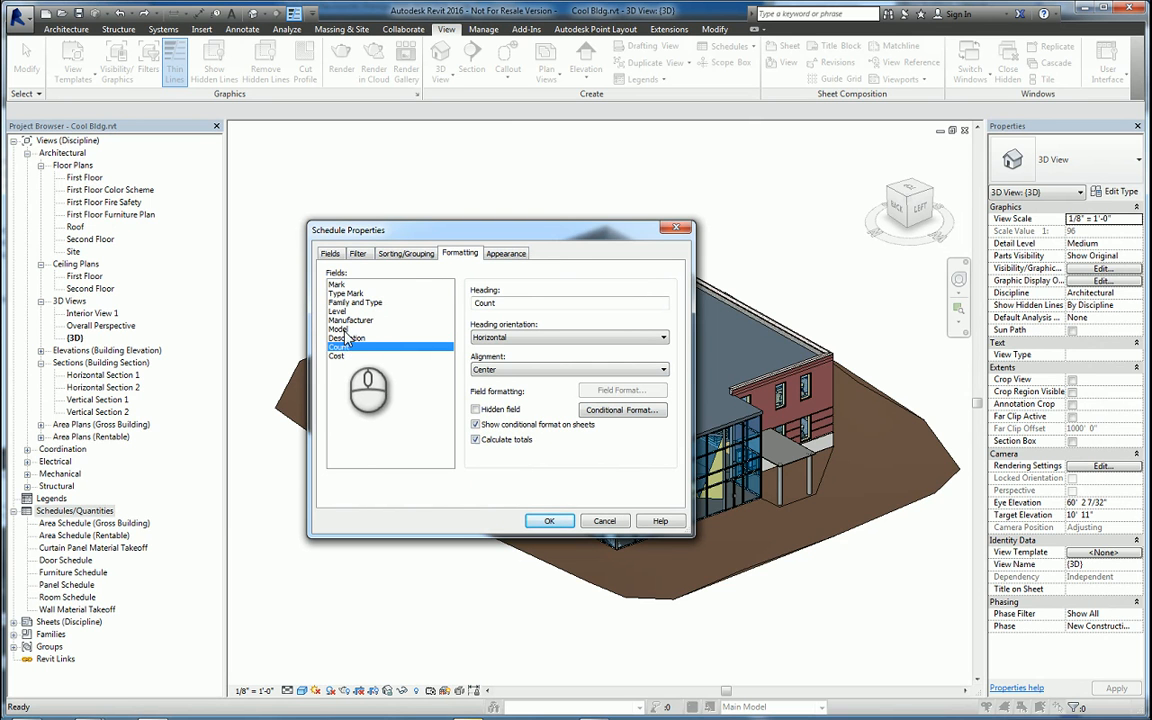
Step: Check the heading, alignment and totals settings of the schedule fields from Mark through Cost
{"action": "left_click", "coordinate": [348, 285]}
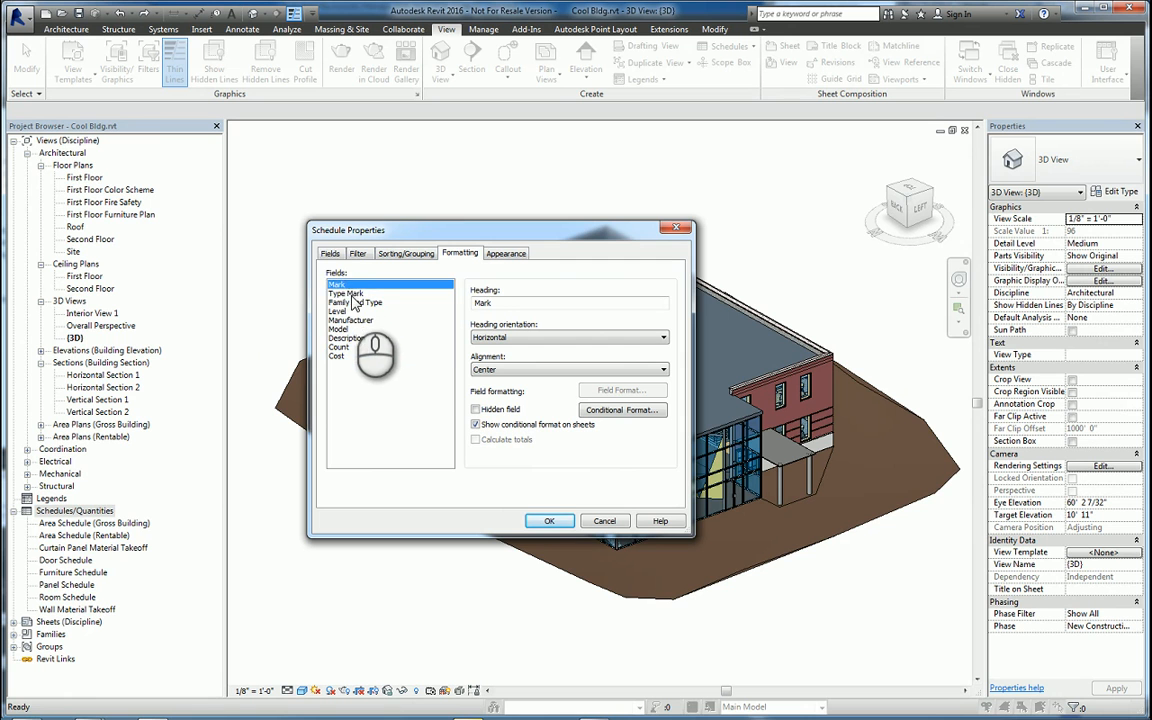
{"action": "left_click", "coordinate": [351, 295]}
{"action": "left_click", "coordinate": [352, 302]}
{"action": "left_click", "coordinate": [352, 320]}
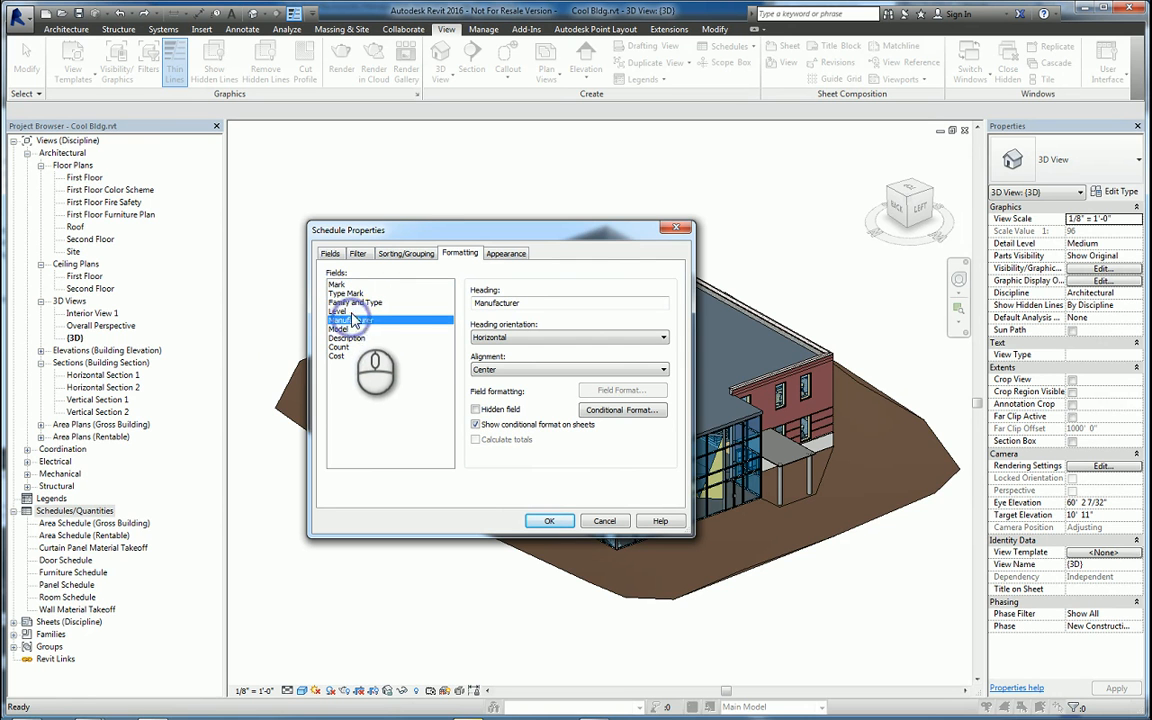
{"action": "left_click", "coordinate": [352, 329]}
{"action": "left_click", "coordinate": [352, 338]}
{"action": "left_click", "coordinate": [350, 347]}
{"action": "left_click", "coordinate": [350, 356]}
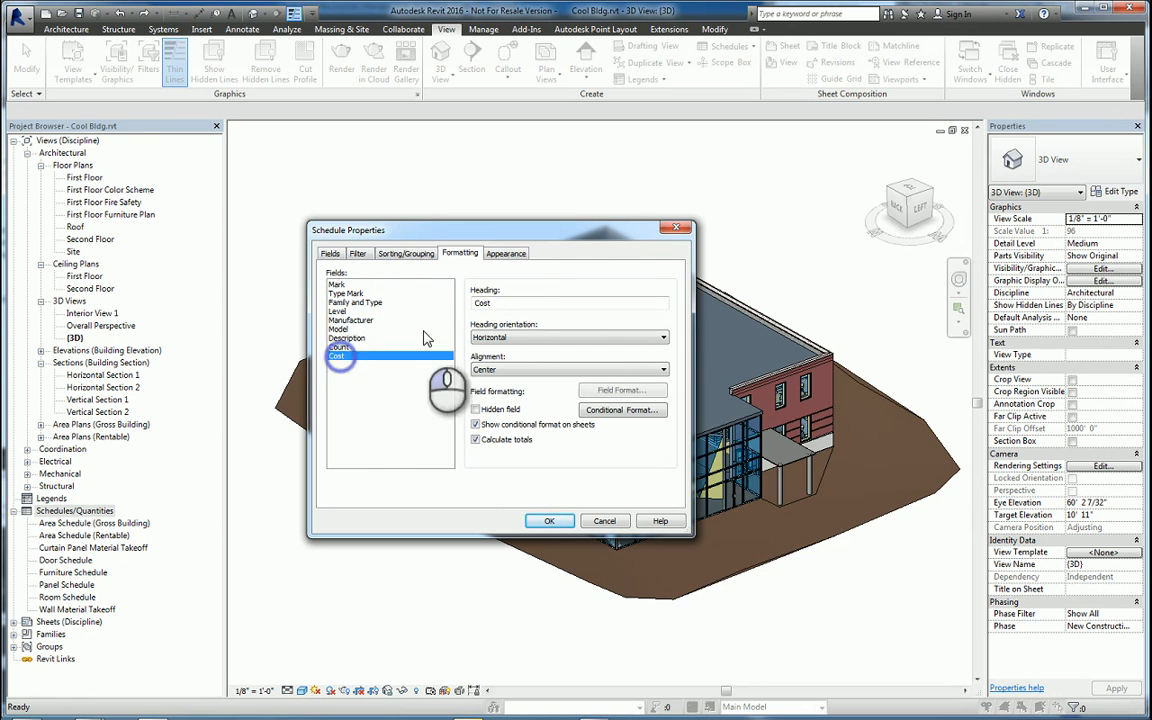
Step: Turn on the schedule outline and set its line style to Wide Lines
{"action": "left_click", "coordinate": [506, 255]}
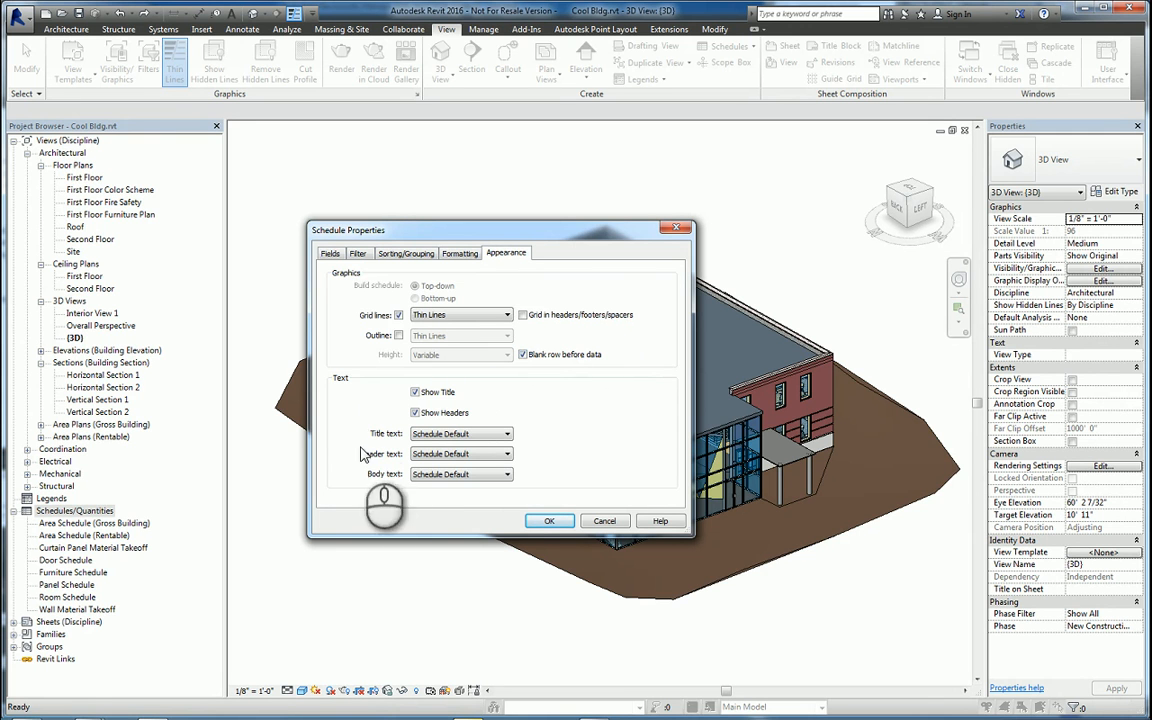
{"action": "left_click", "coordinate": [398, 336]}
{"action": "left_click", "coordinate": [430, 336]}
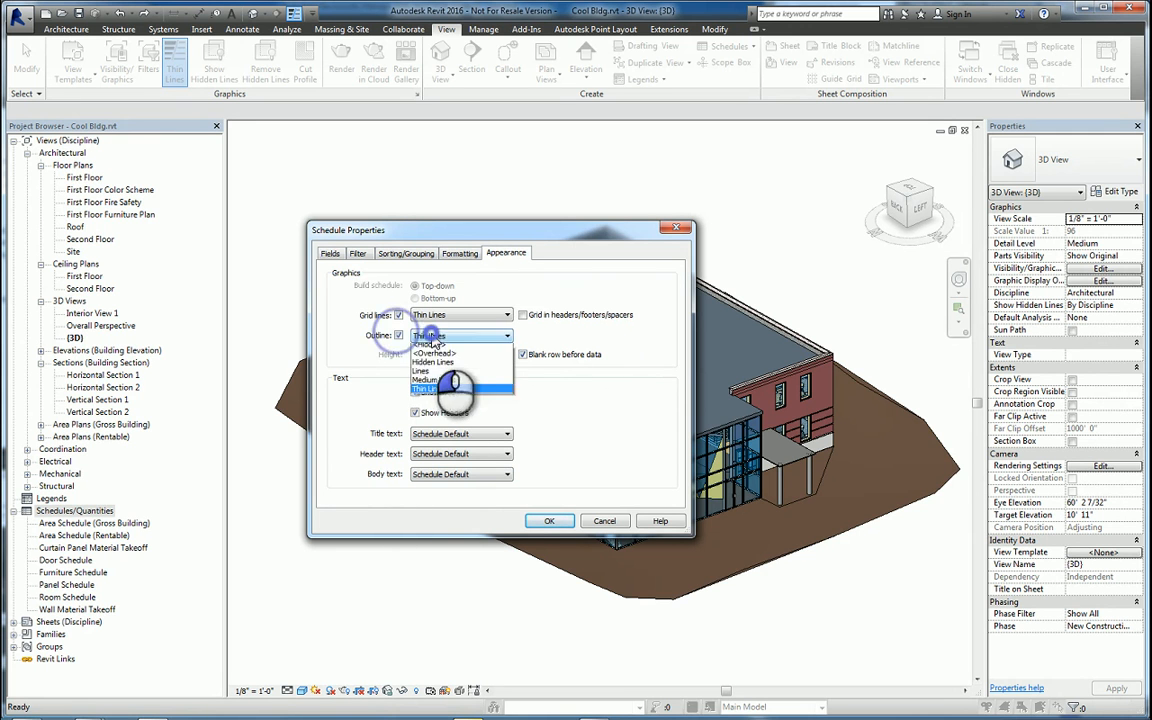
{"action": "left_click", "coordinate": [432, 428]}
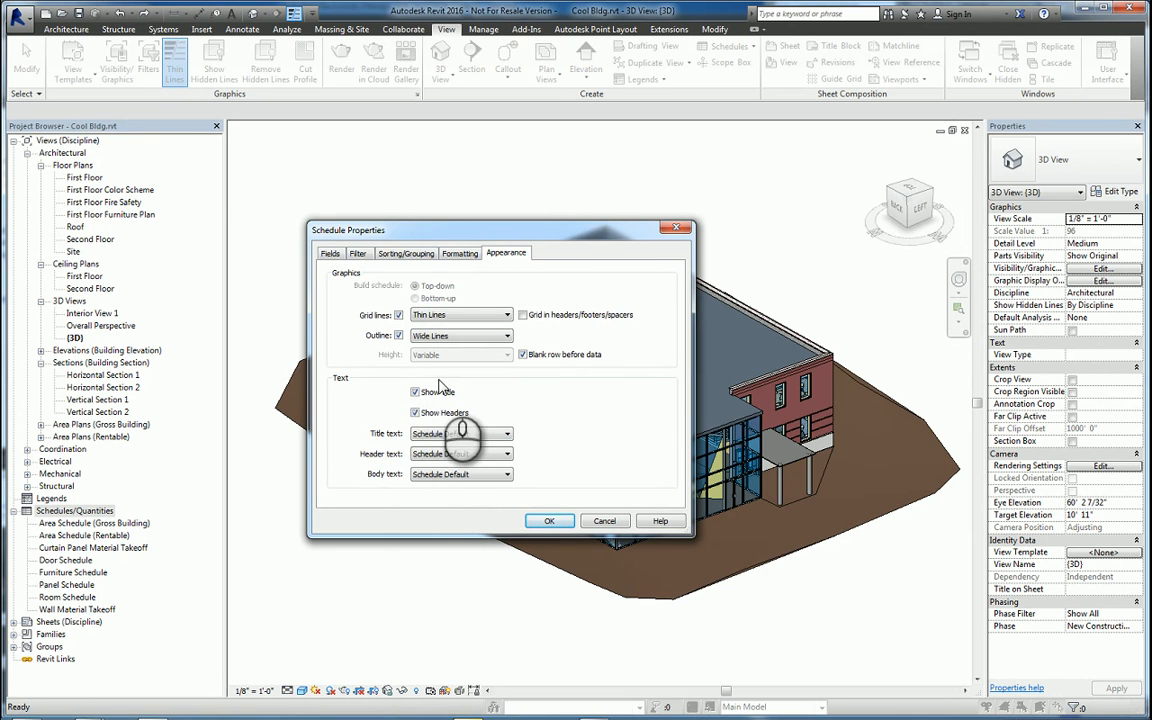
Step: Set the title text to 1/4" Arial and the header text to 3/32" Arial, and create the schedule
{"action": "left_click", "coordinate": [436, 434]}
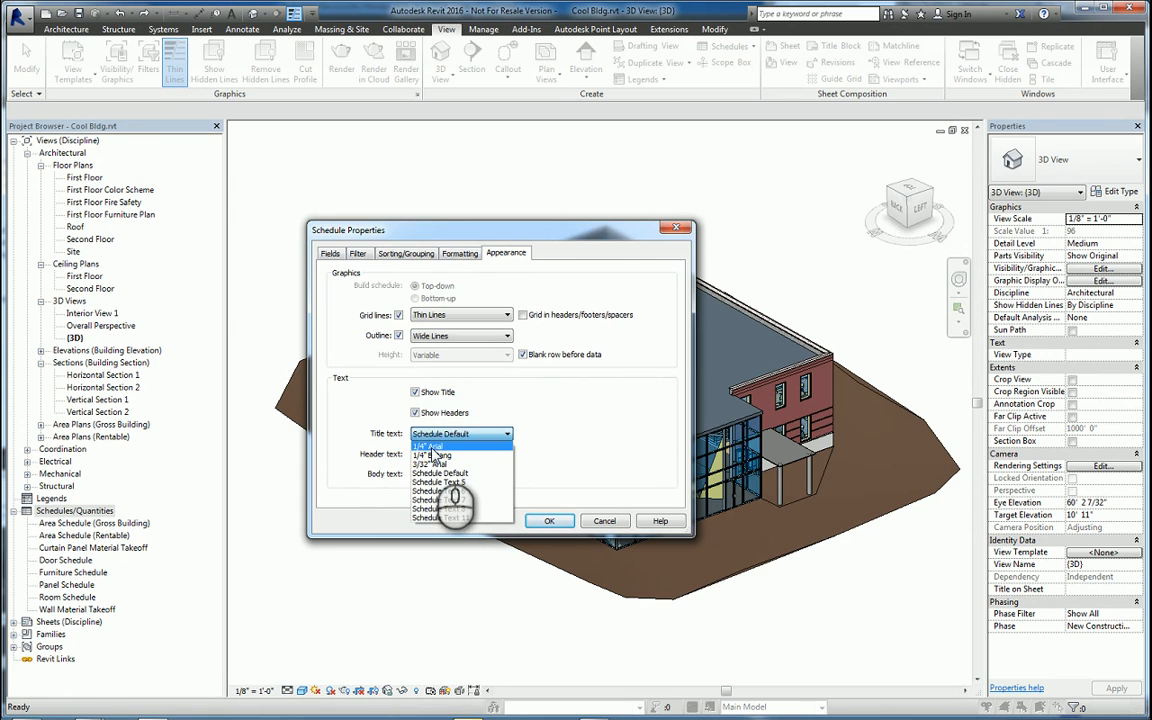
{"action": "left_click", "coordinate": [432, 446]}
{"action": "left_click", "coordinate": [460, 454]}
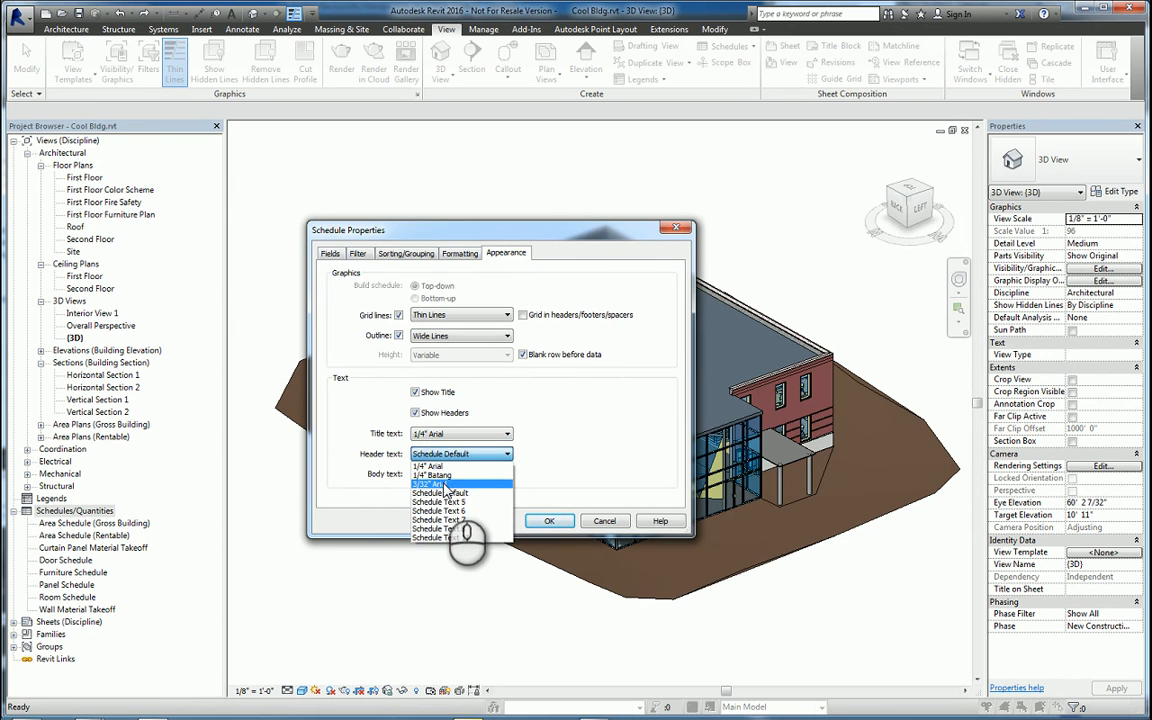
{"action": "left_click", "coordinate": [446, 485]}
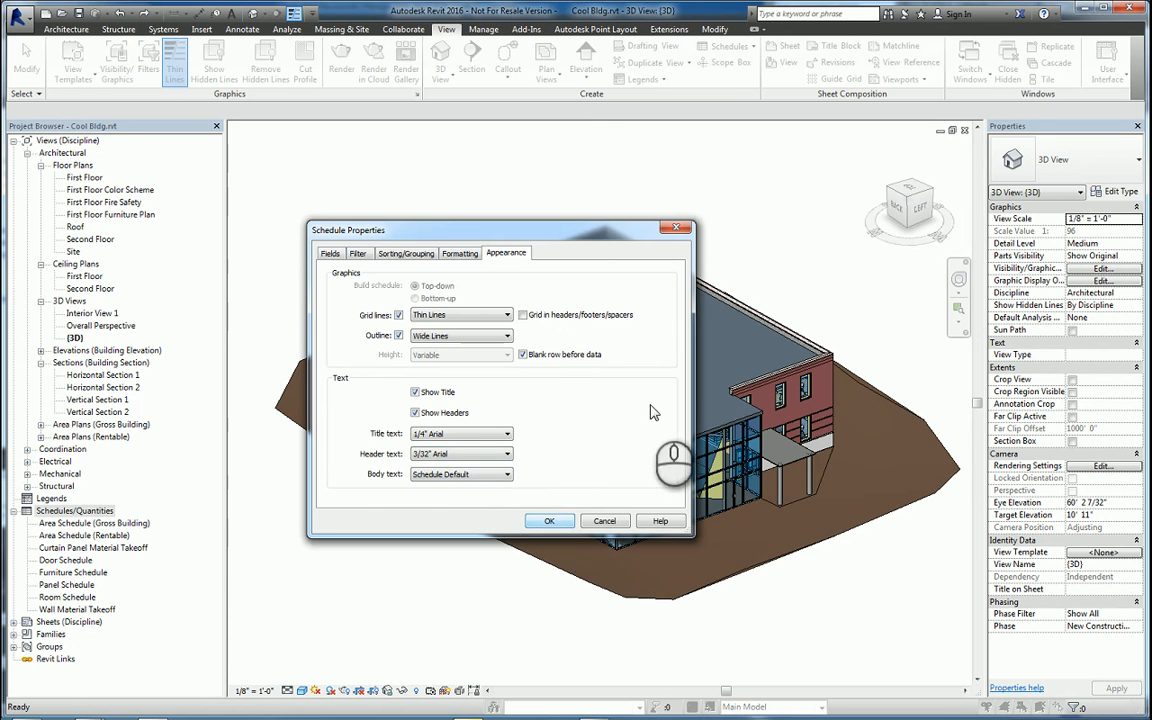
{"action": "left_click", "coordinate": [540, 522]}
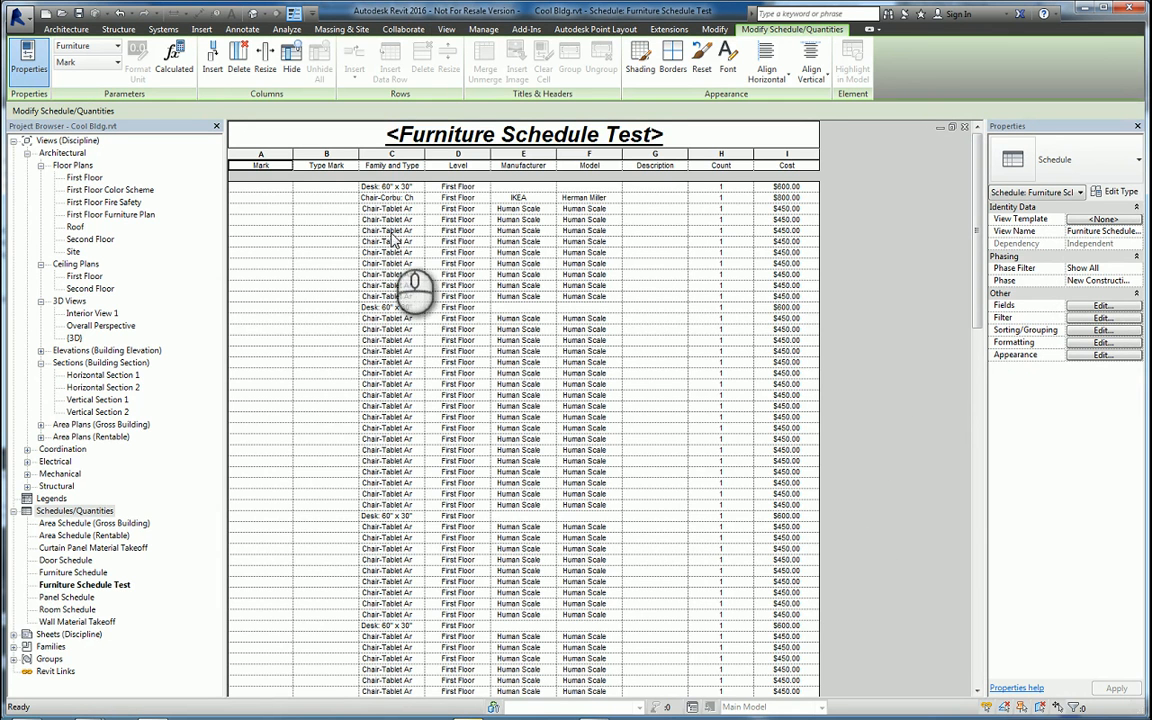
Step: Create a sheet with the Repro Products E1 30 x 42 Horizontal title block and place Furniture Schedule Test on it
{"action": "left_click", "coordinate": [70, 634]}
{"action": "right_click", "coordinate": [95, 638]}
{"action": "left_click", "coordinate": [125, 648]}
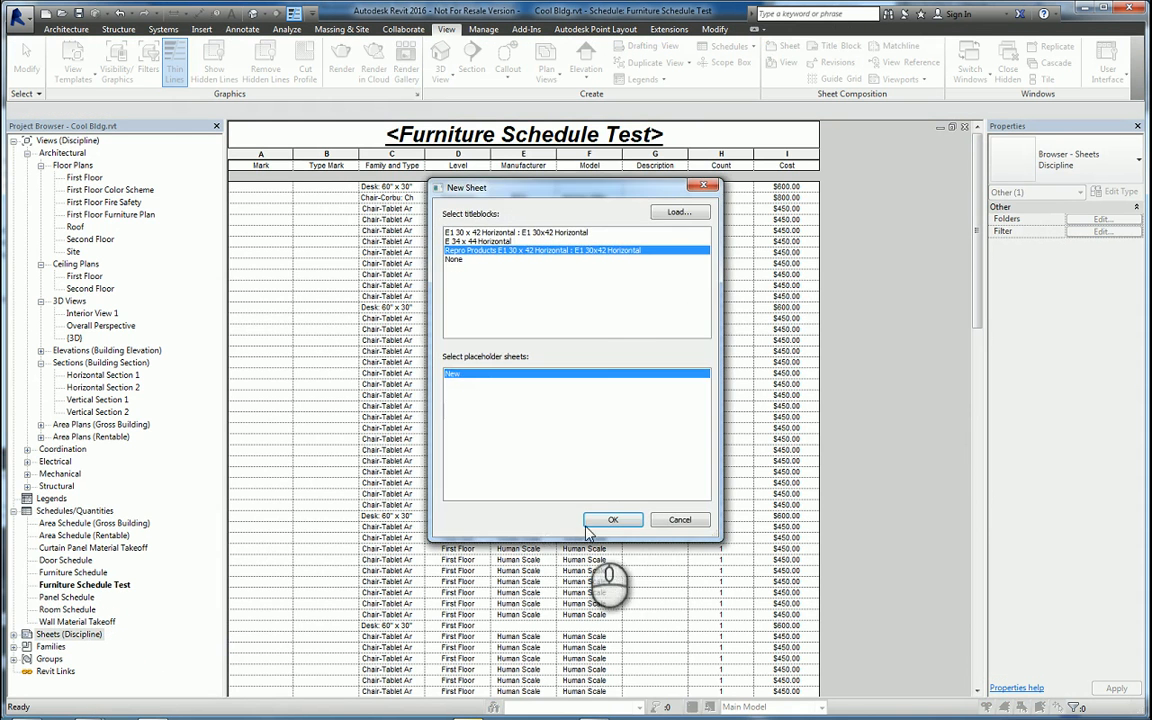
{"action": "left_click", "coordinate": [595, 520]}
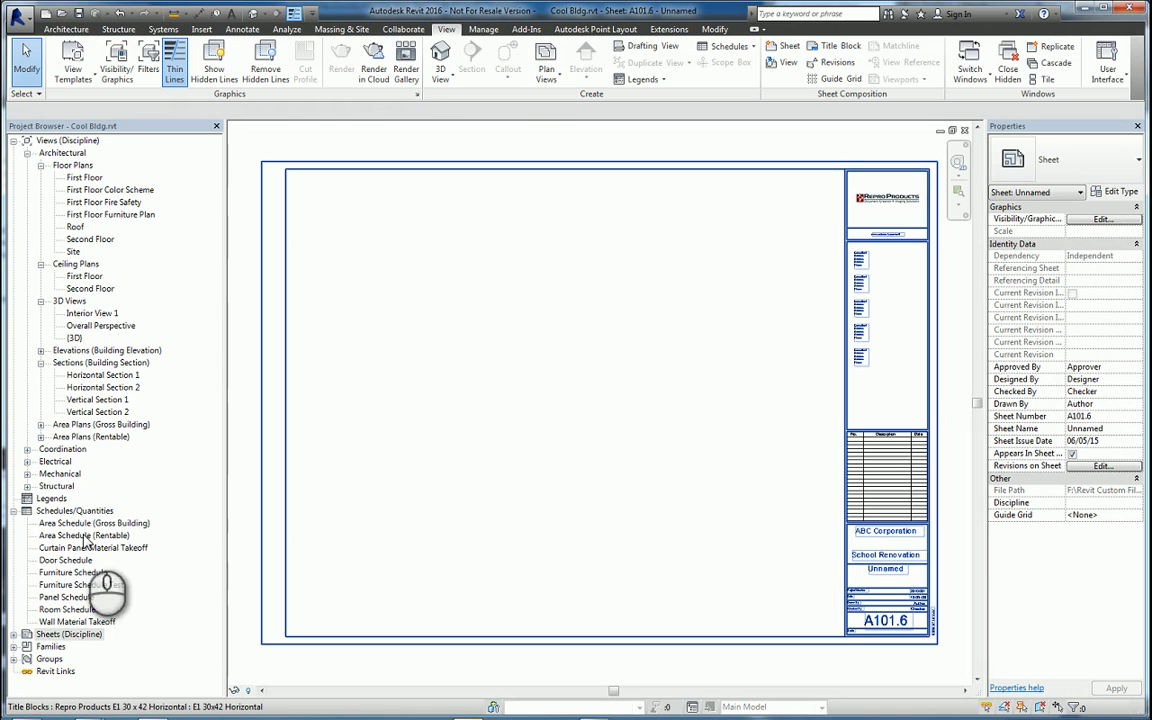
{"action": "left_click_drag", "start_coordinate": [82, 585], "coordinate": [450, 330]}
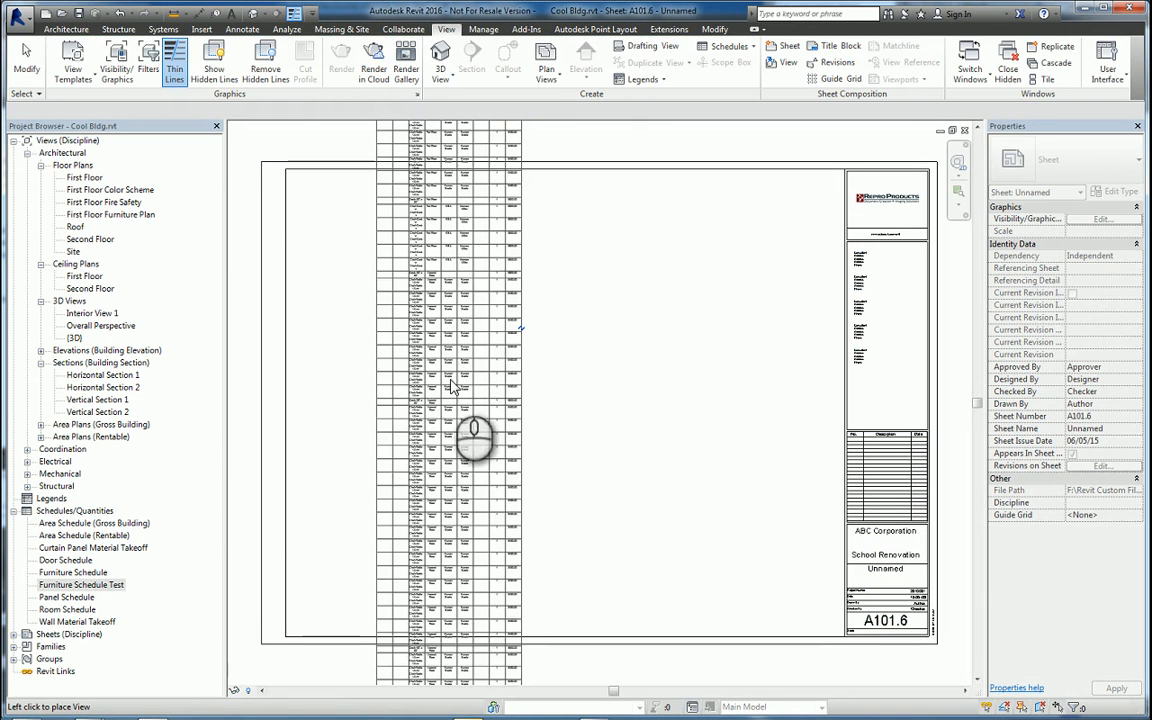
{"action": "left_click", "coordinate": [420, 492]}
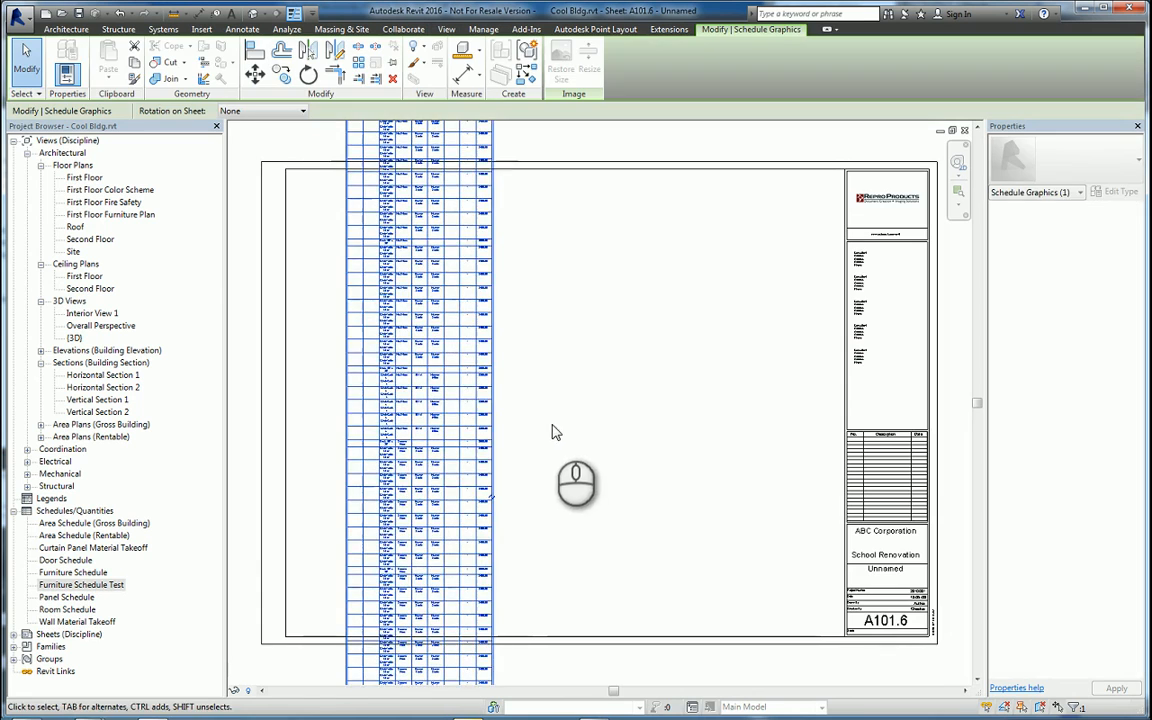
Step: Widen the Family and Type column of the placed schedule so that each entry fits on one line
{"action": "middle_click_drag", "start_coordinate": [548, 327], "coordinate": [545, 586]}
{"action": "scroll", "coordinate": [568, 368], "scroll_direction": "down", "scroll_amount": 2}
{"action": "scroll", "coordinate": [568, 367], "scroll_direction": "down", "scroll_amount": 2}
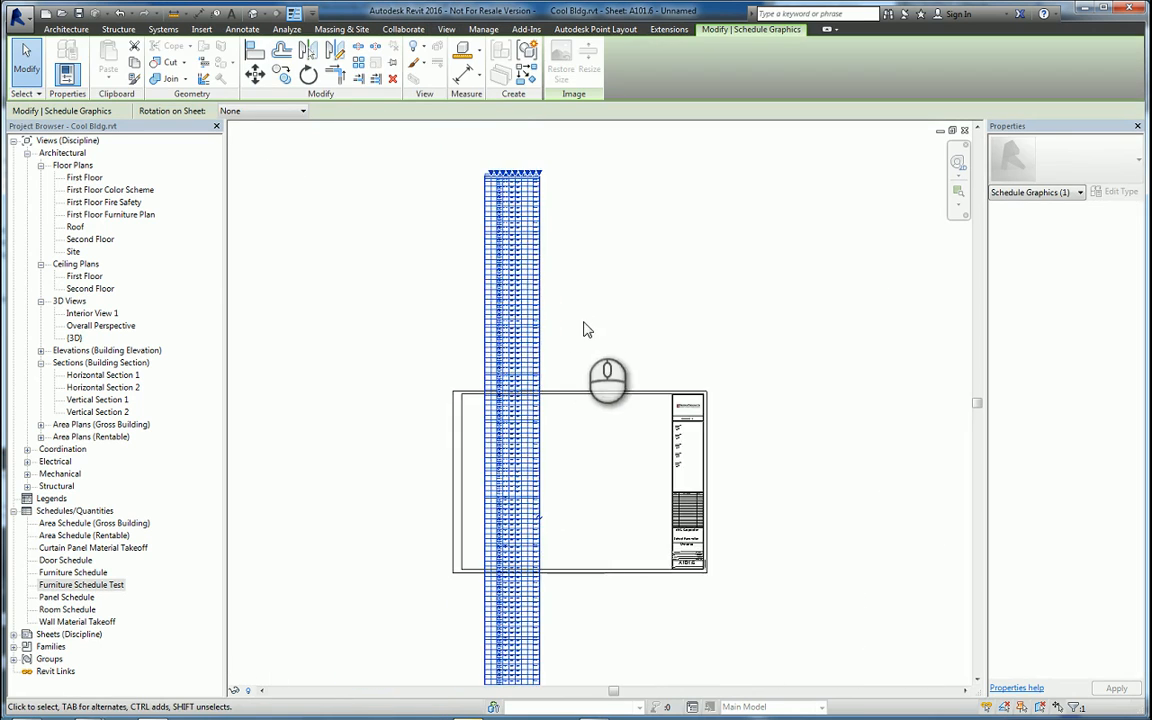
{"action": "middle_click_drag", "start_coordinate": [589, 298], "coordinate": [563, 509]}
{"action": "scroll", "coordinate": [497, 390], "scroll_direction": "up", "scroll_amount": 2}
{"action": "scroll", "coordinate": [497, 390], "scroll_direction": "up", "scroll_amount": 4}
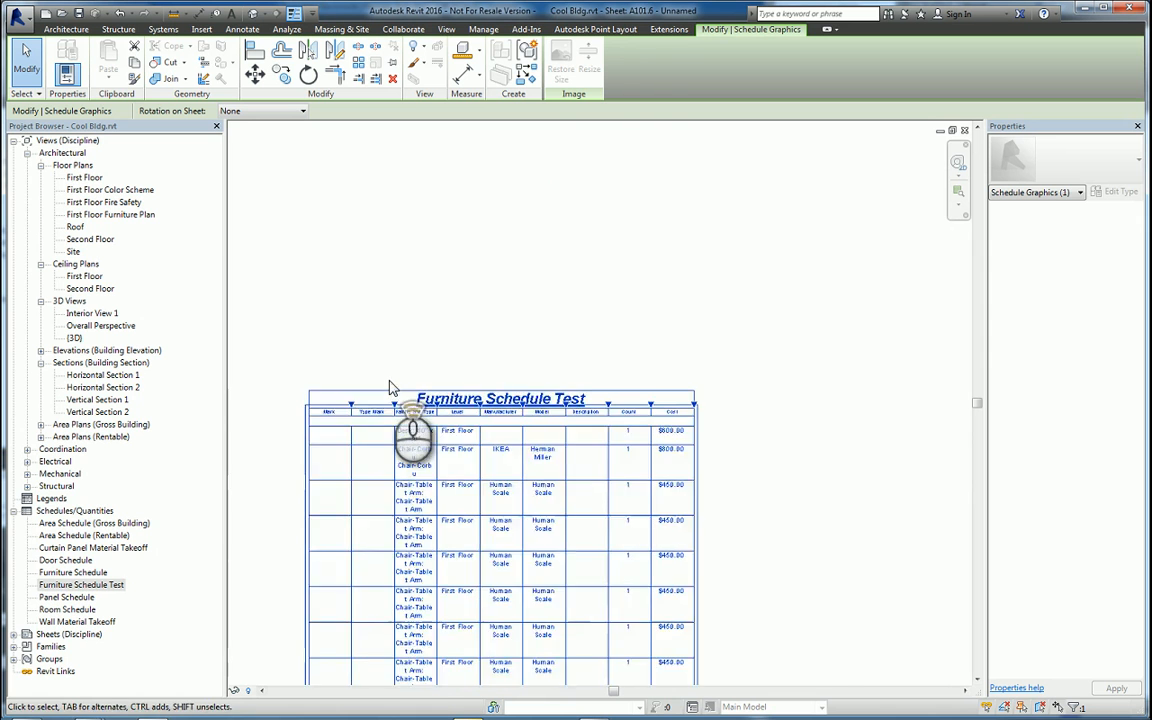
{"action": "left_click_drag", "start_coordinate": [475, 430], "coordinate": [637, 441]}
{"action": "scroll", "coordinate": [637, 441], "scroll_direction": "down", "scroll_amount": 4}
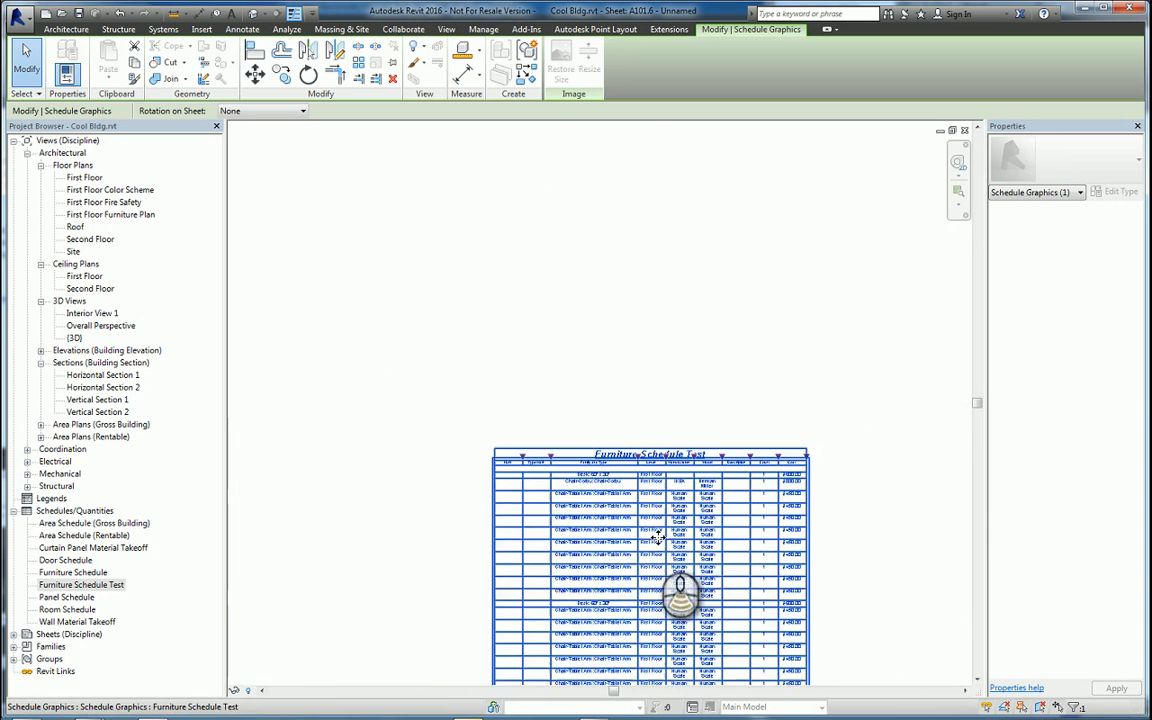
{"action": "middle_click_drag", "start_coordinate": [678, 585], "coordinate": [497, 432]}
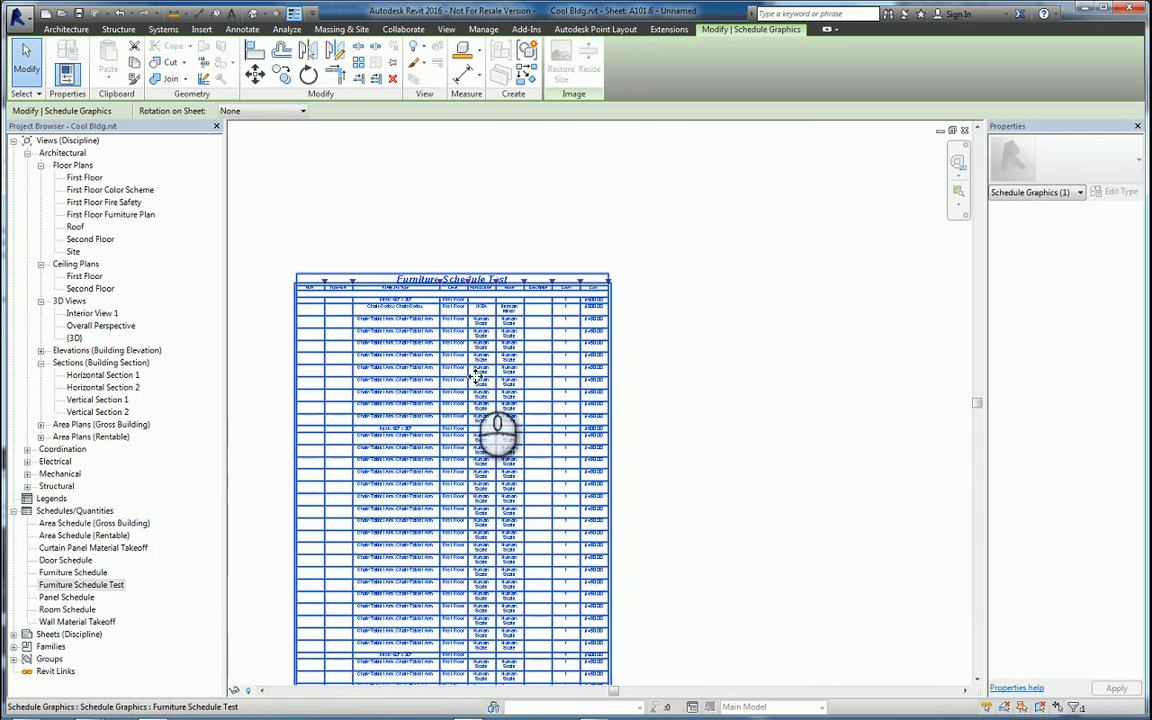
{"action": "left_click_drag", "start_coordinate": [441, 283], "coordinate": [454, 288]}
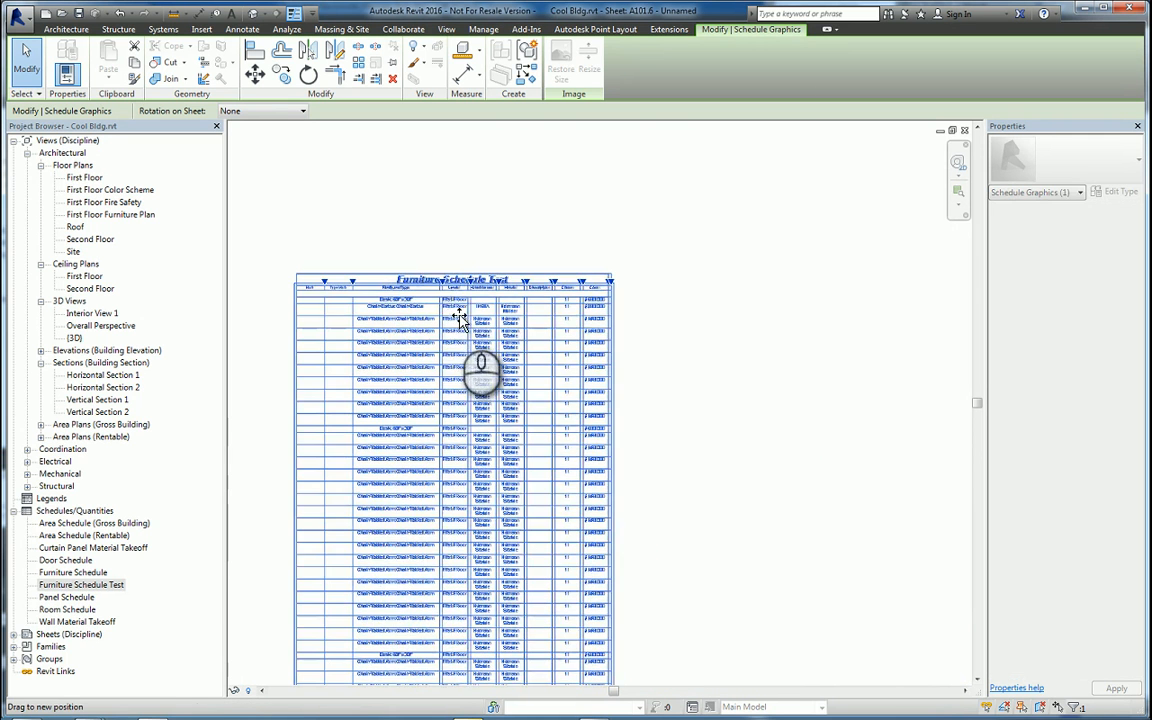
{"action": "scroll", "coordinate": [587, 374], "scroll_direction": "down", "scroll_amount": 2}
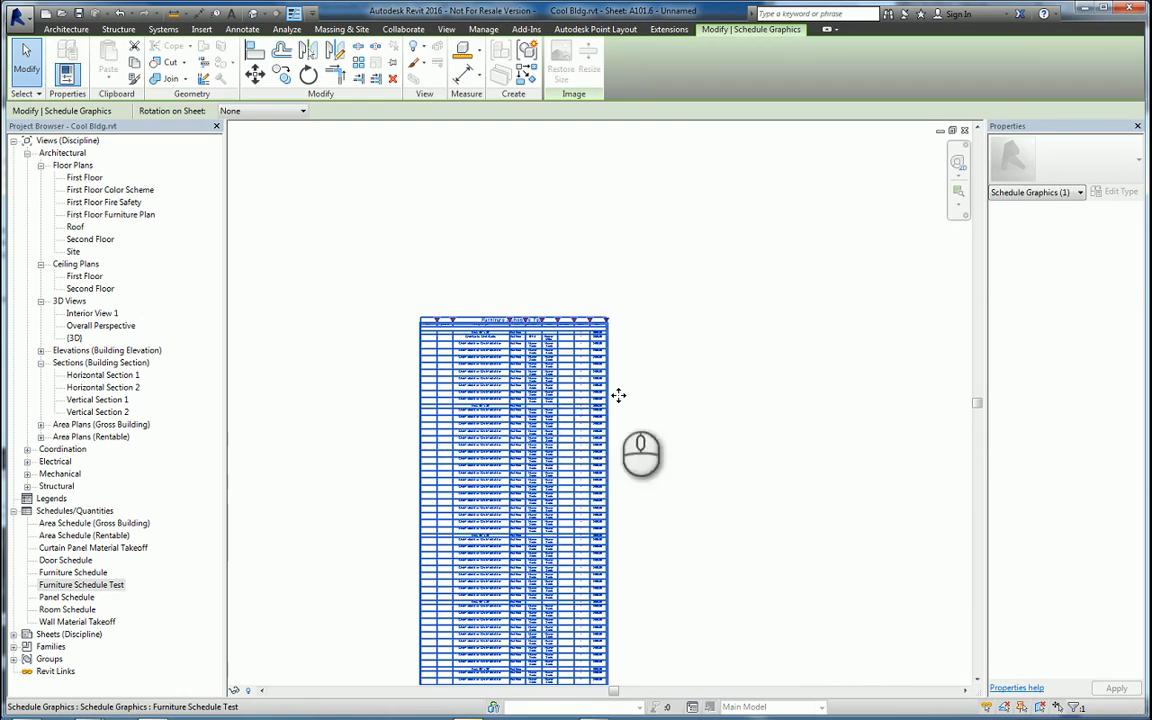
{"action": "left_click", "coordinate": [655, 380]}
Step: Open the Furniture Schedule Test view from the schedule placed on sheet A101.6
{"action": "scroll", "coordinate": [655, 470], "scroll_direction": "down", "scroll_amount": 2}
{"action": "middle_click_drag", "start_coordinate": [656, 487], "coordinate": [557, 355]}
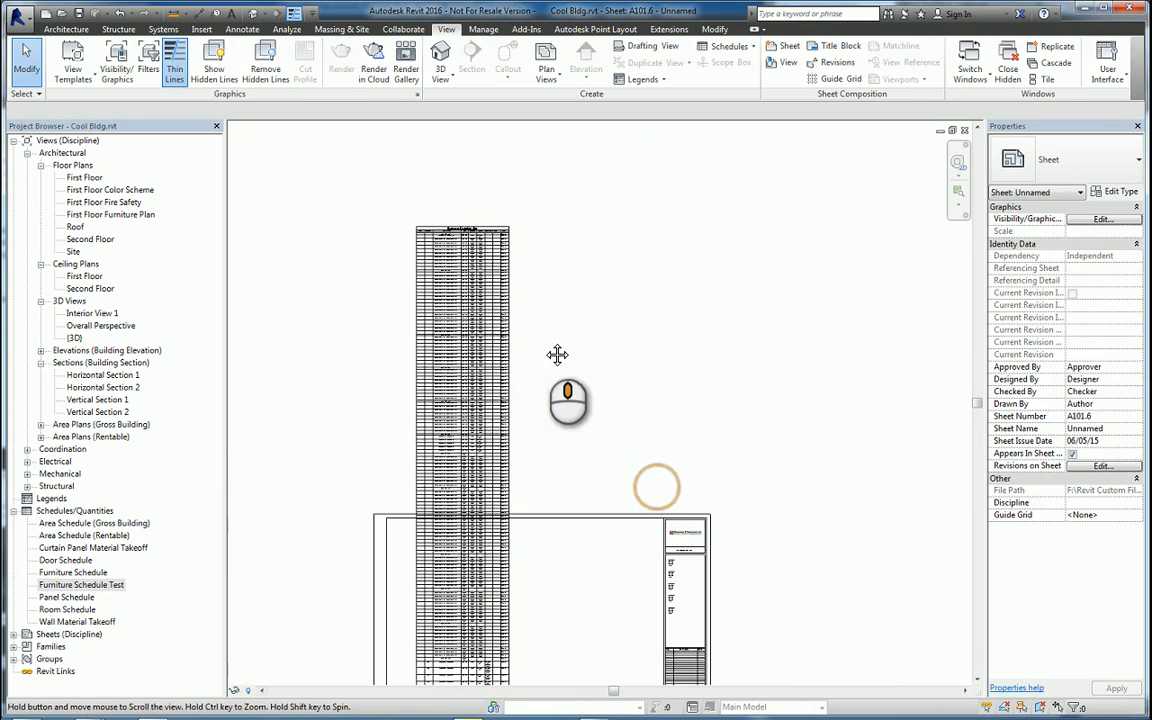
{"action": "double_click", "coordinate": [478, 328]}
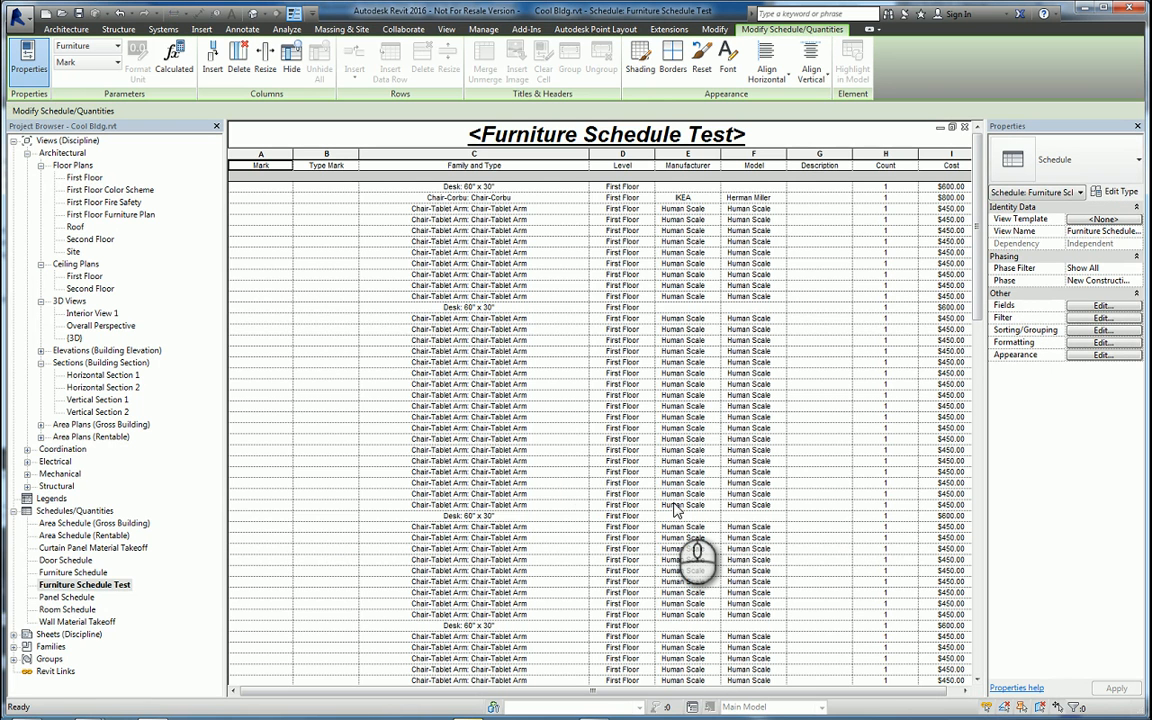
Step: Turn off itemizing every instance in the sorting and grouping settings of Furniture Schedule Test
{"action": "left_click", "coordinate": [1100, 330]}
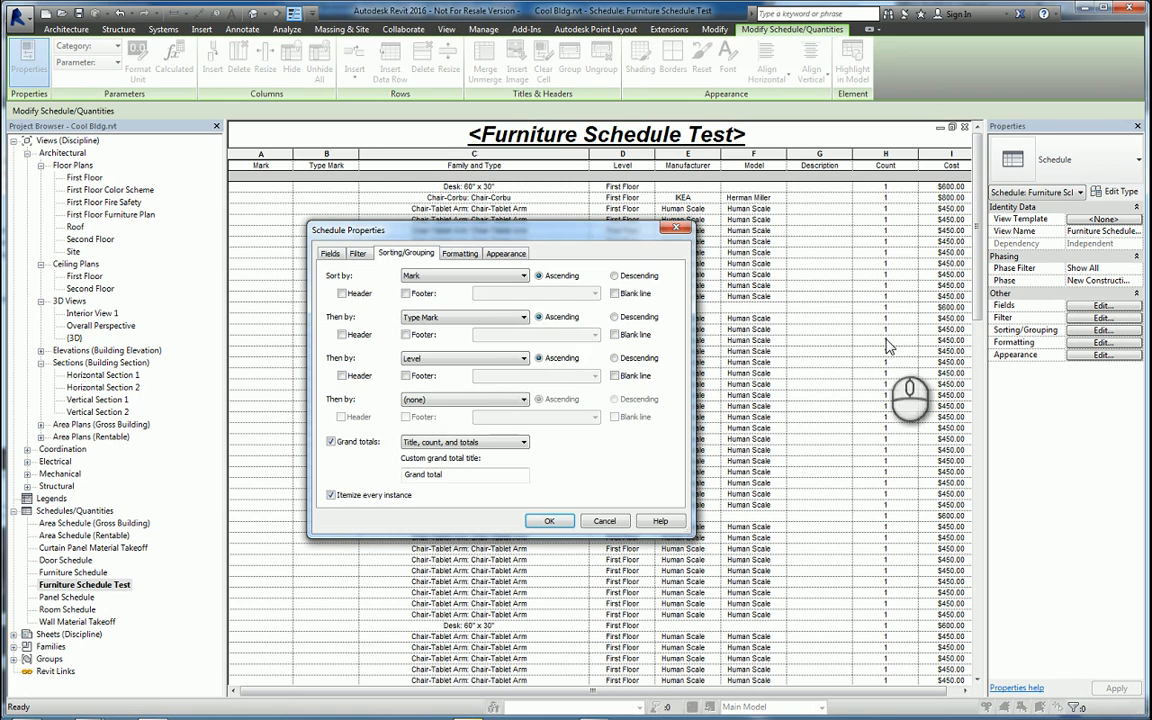
{"action": "left_click", "coordinate": [373, 496]}
{"action": "left_click", "coordinate": [548, 521]}
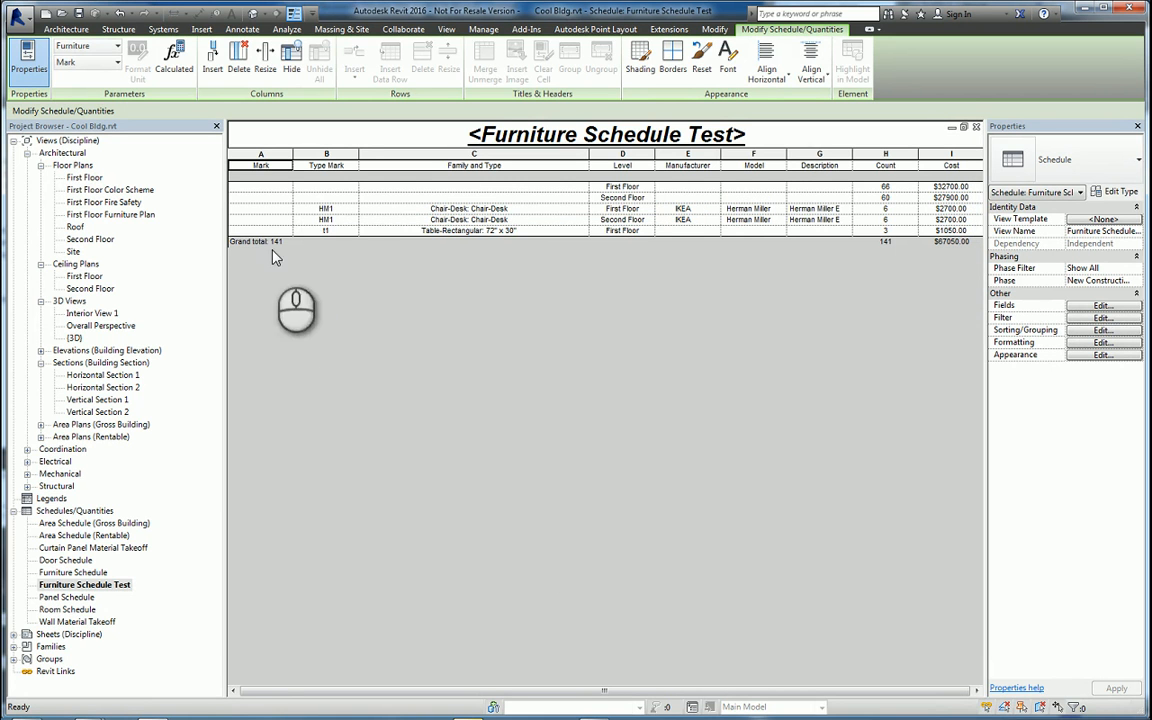
Step: Return to sheet A101.6 and move the placed schedule inside the title block, near its upper left corner
{"action": "left_click", "coordinate": [977, 129]}
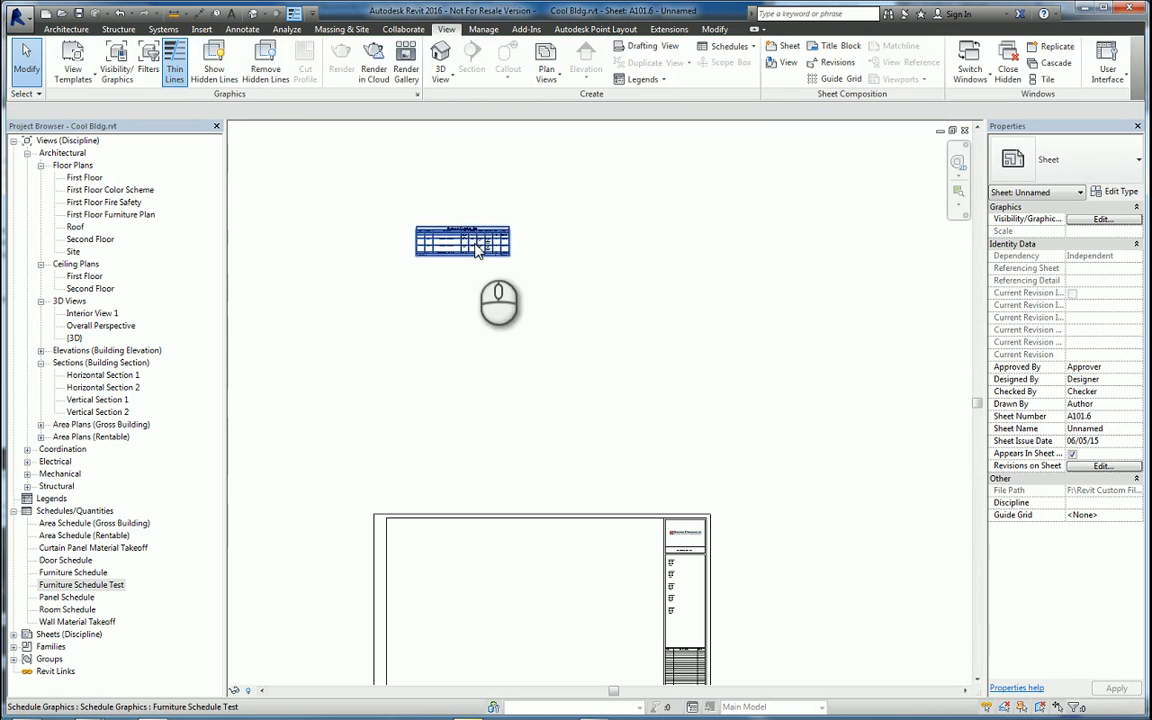
{"action": "left_click", "coordinate": [452, 234]}
{"action": "left_click_drag", "start_coordinate": [452, 234], "coordinate": [437, 541]}
{"action": "left_click", "coordinate": [457, 584]}
{"action": "key", "text": "z"}
{"action": "key", "text": "a"}
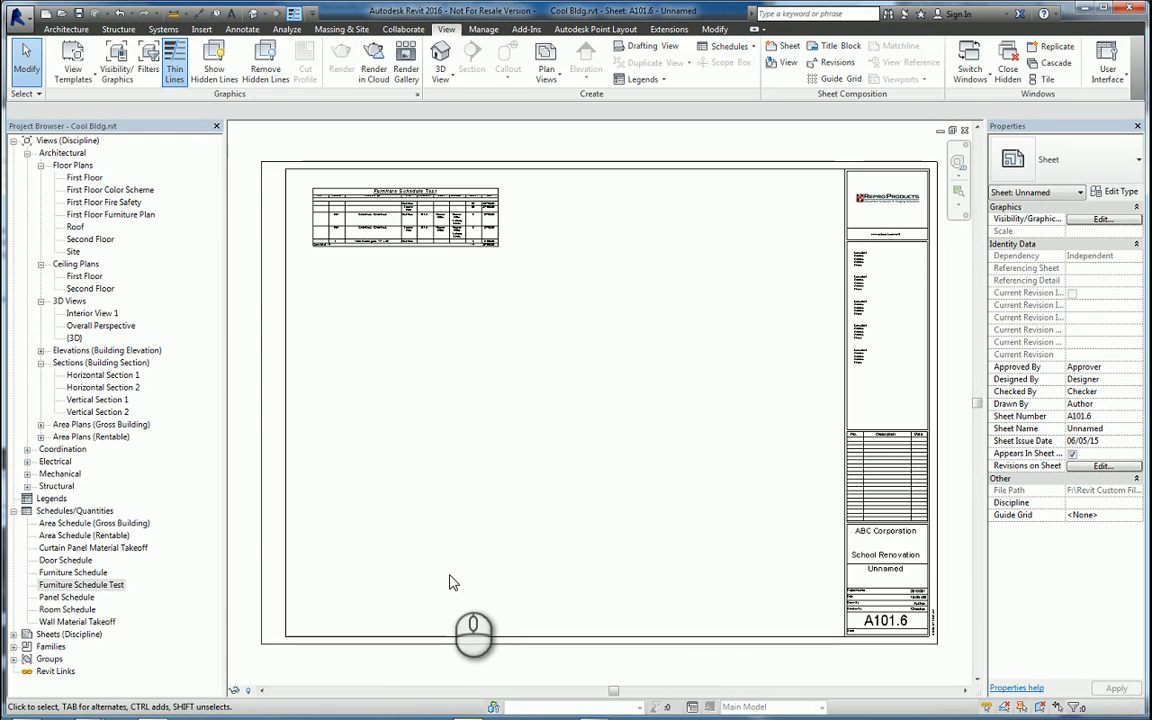
Step: Narrow the Type Mark and Family and Type columns of the schedule placed on the sheet
{"action": "scroll", "coordinate": [452, 308], "scroll_direction": "up", "scroll_amount": 5}
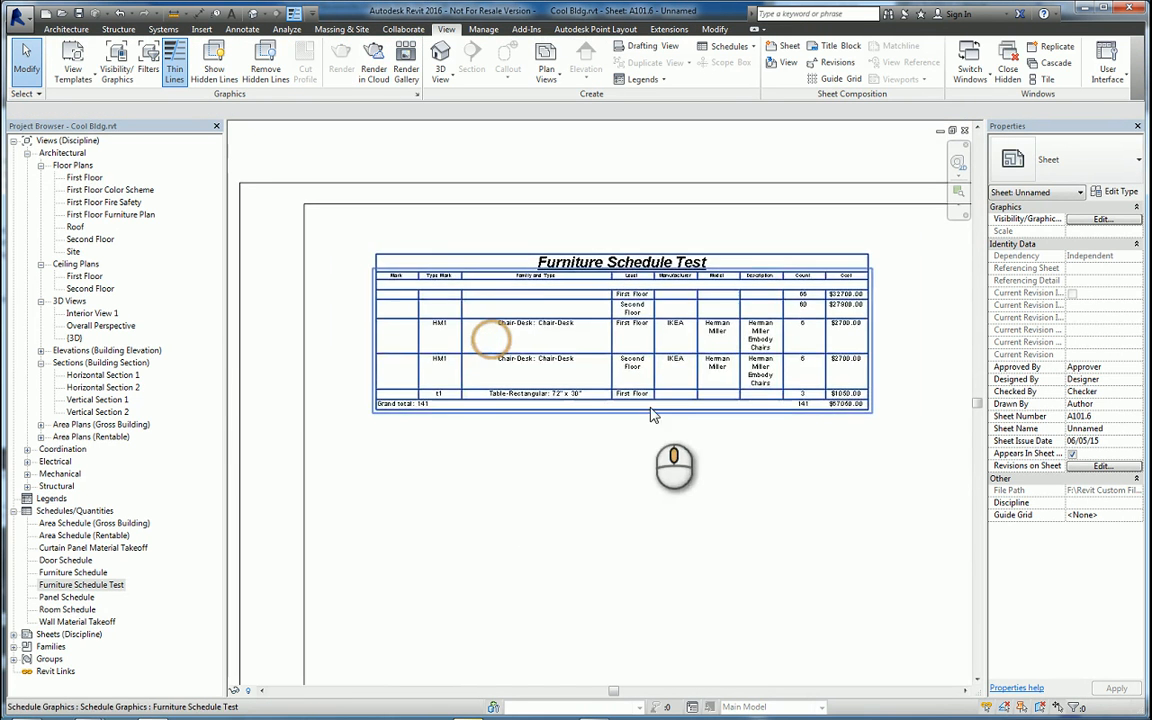
{"action": "scroll", "coordinate": [603, 412], "scroll_direction": "up", "scroll_amount": 2}
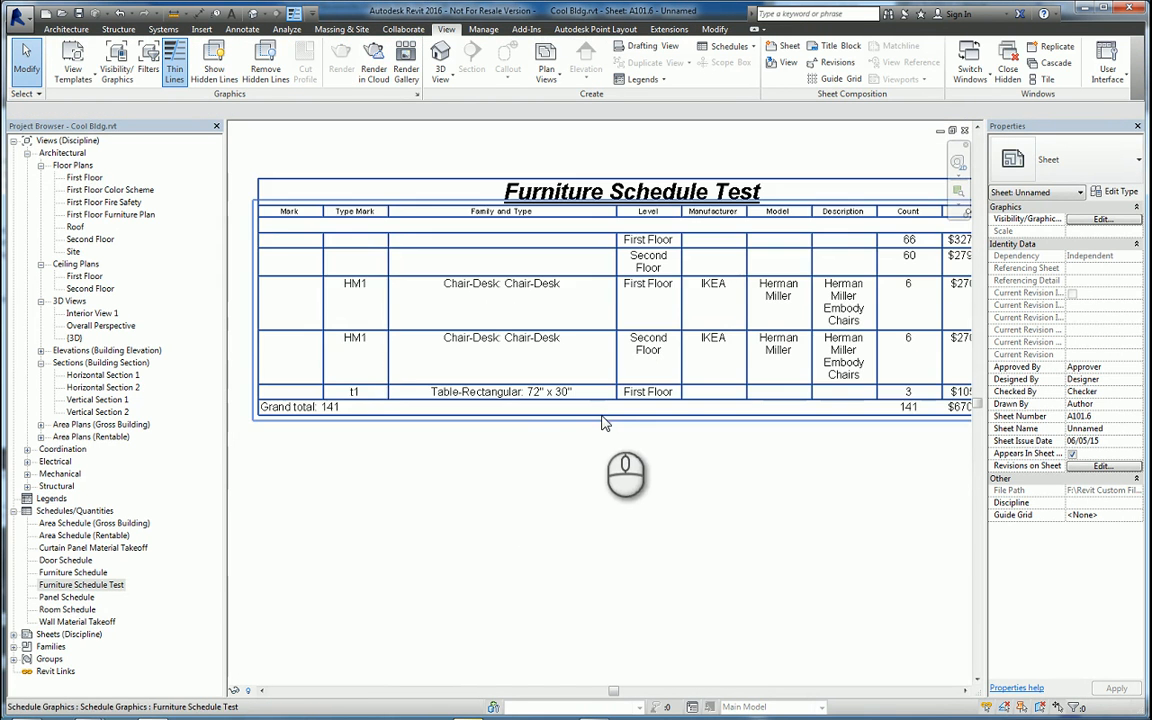
{"action": "left_click", "coordinate": [477, 334]}
{"action": "left_click_drag", "start_coordinate": [389, 203], "coordinate": [376, 204]}
{"action": "left_click_drag", "start_coordinate": [604, 204], "coordinate": [560, 203]}
{"action": "scroll", "coordinate": [687, 442], "scroll_direction": "down", "scroll_amount": 1}
{"action": "middle_click_drag", "start_coordinate": [697, 465], "coordinate": [606, 465]}
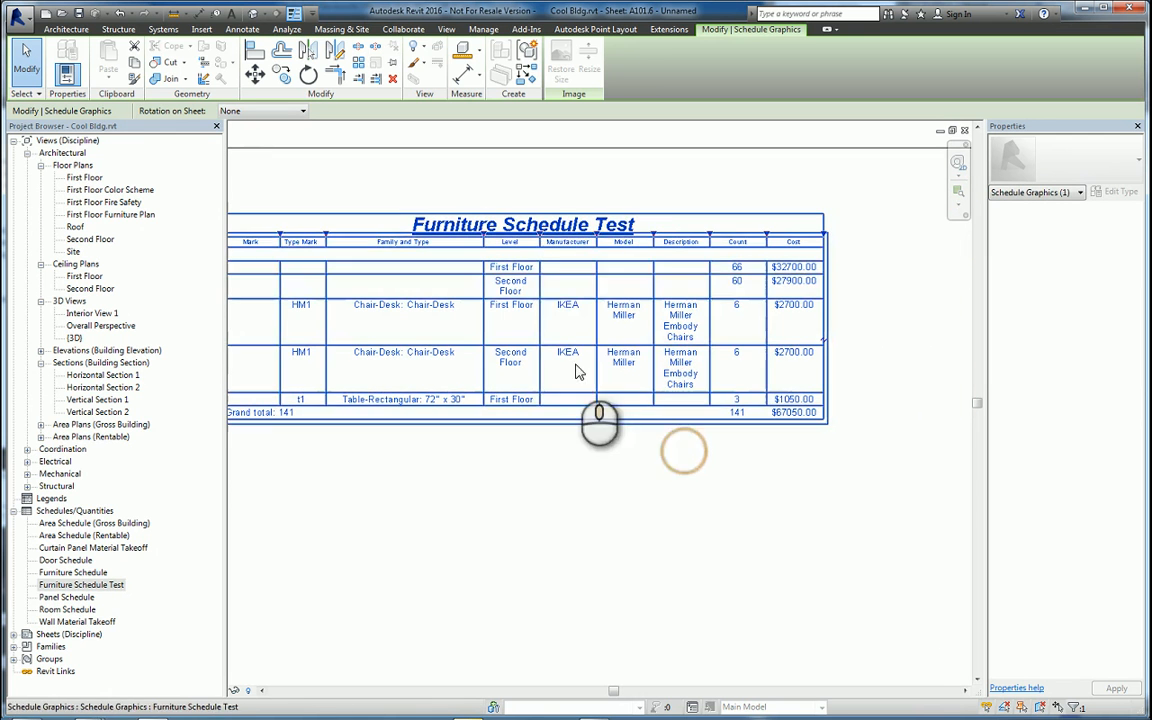
Step: Widen the Level column until Second Floor fits on one line, and widen the Description and Model columns of the placed schedule
{"action": "left_click_drag", "start_coordinate": [539, 233], "coordinate": [573, 233]}
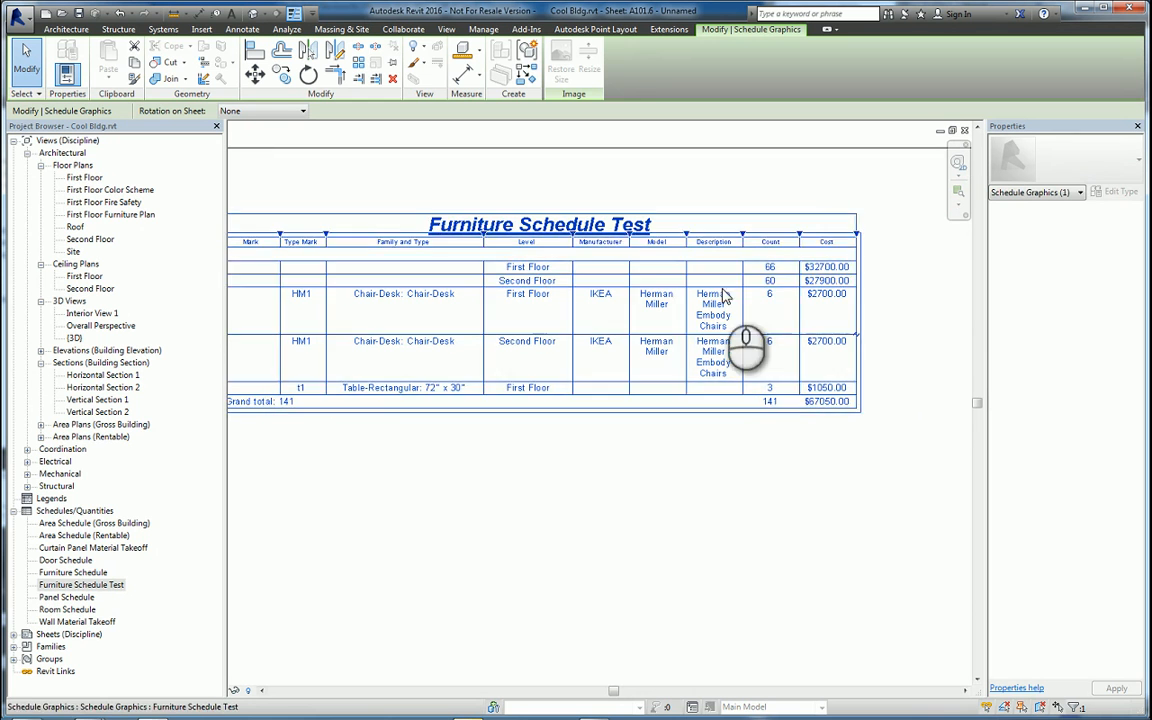
{"action": "left_click_drag", "start_coordinate": [744, 234], "coordinate": [780, 234]}
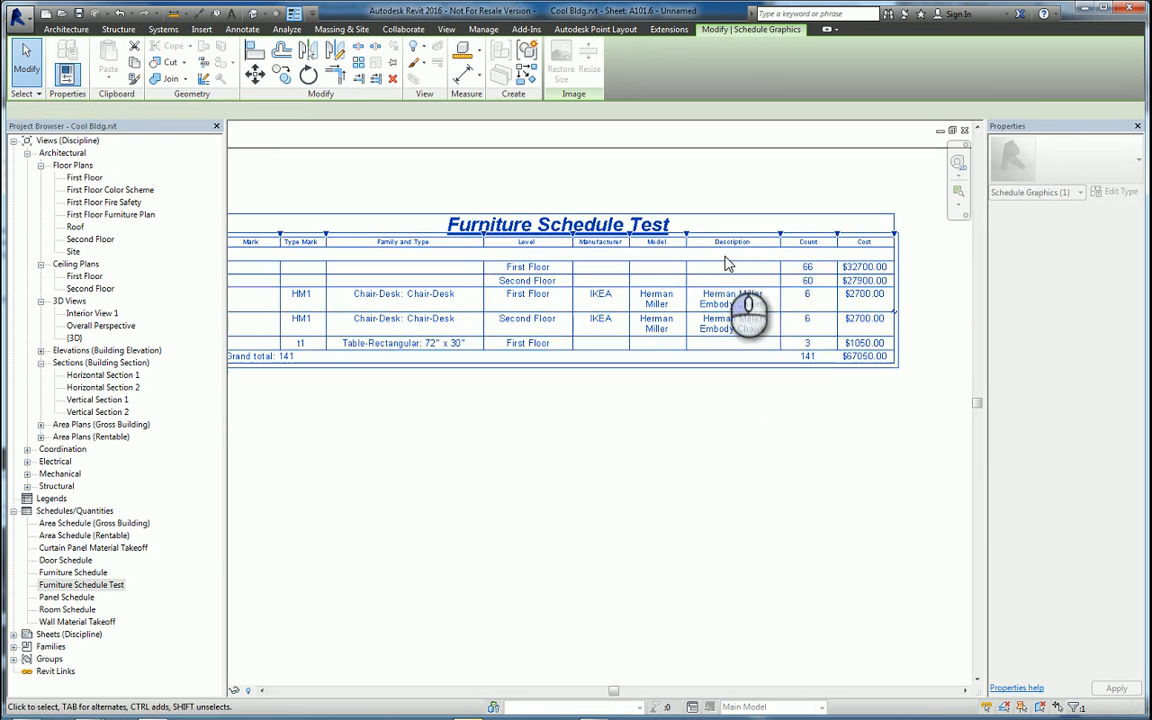
{"action": "left_click_drag", "start_coordinate": [690, 234], "coordinate": [731, 234]}
{"action": "scroll", "coordinate": [836, 450], "scroll_direction": "down", "scroll_amount": 2}
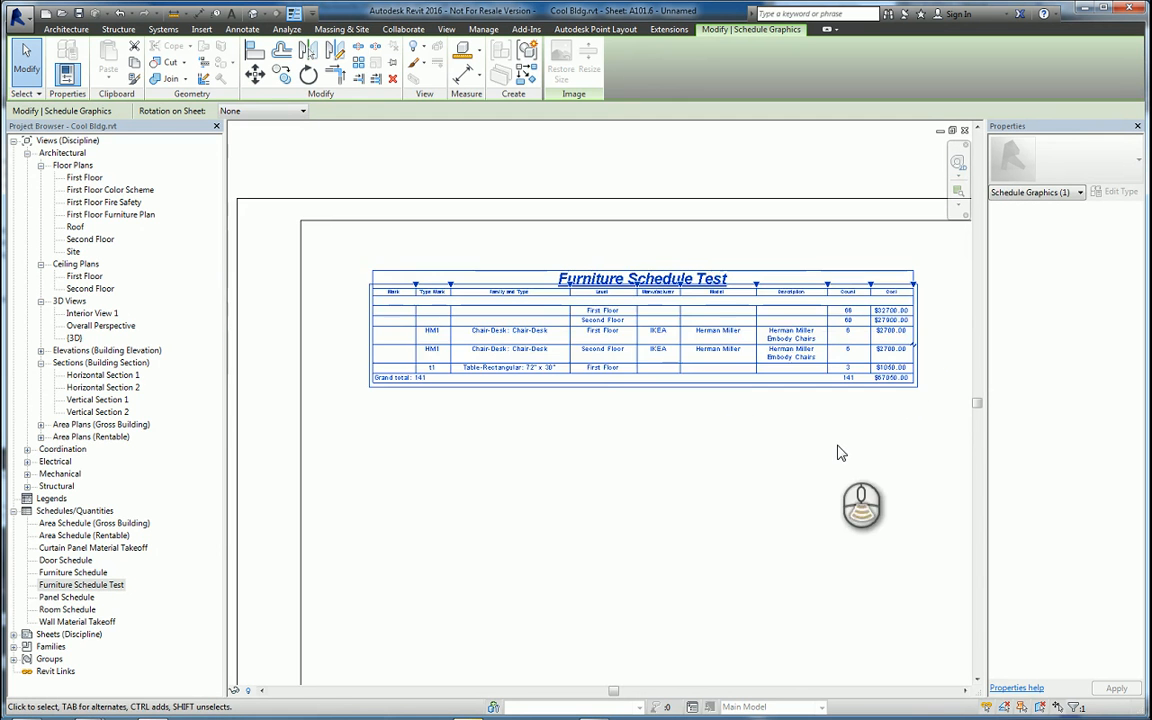
Step: Shift the placed schedule closer to the upper left corner of the sheet border and open its schedule view
{"action": "middle_click_drag", "start_coordinate": [765, 484], "coordinate": [743, 473]}
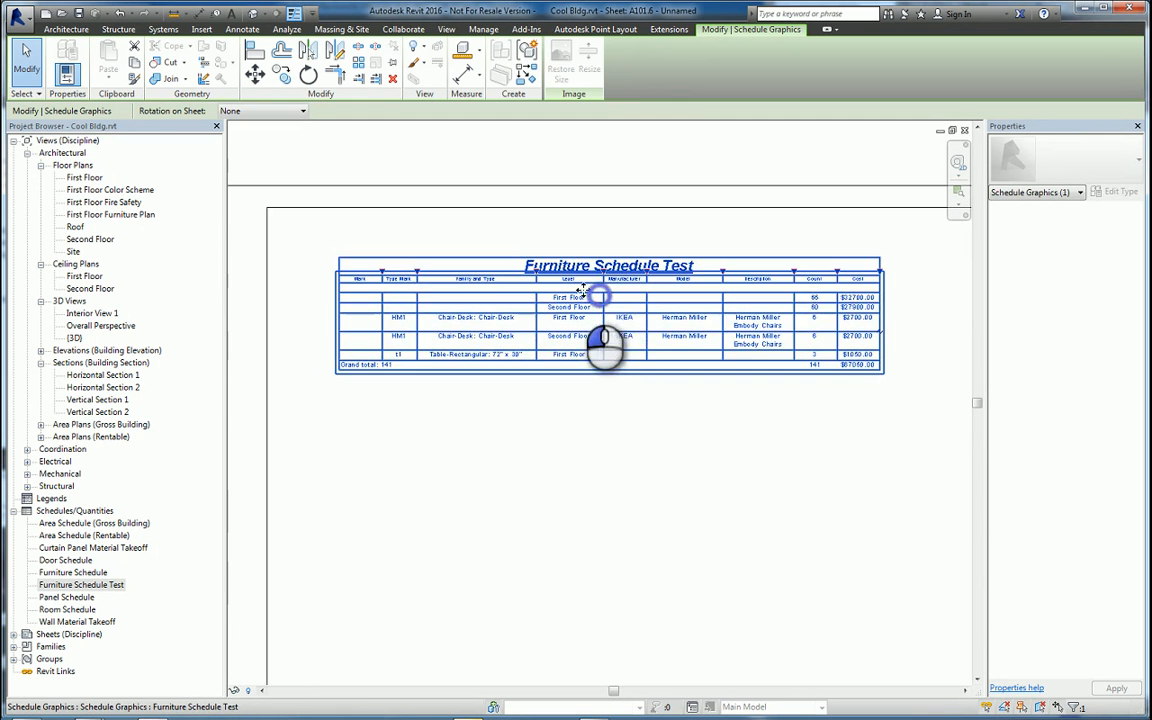
{"action": "left_click_drag", "start_coordinate": [583, 290], "coordinate": [543, 272]}
{"action": "left_click", "coordinate": [558, 463]}
{"action": "left_click", "coordinate": [545, 325]}
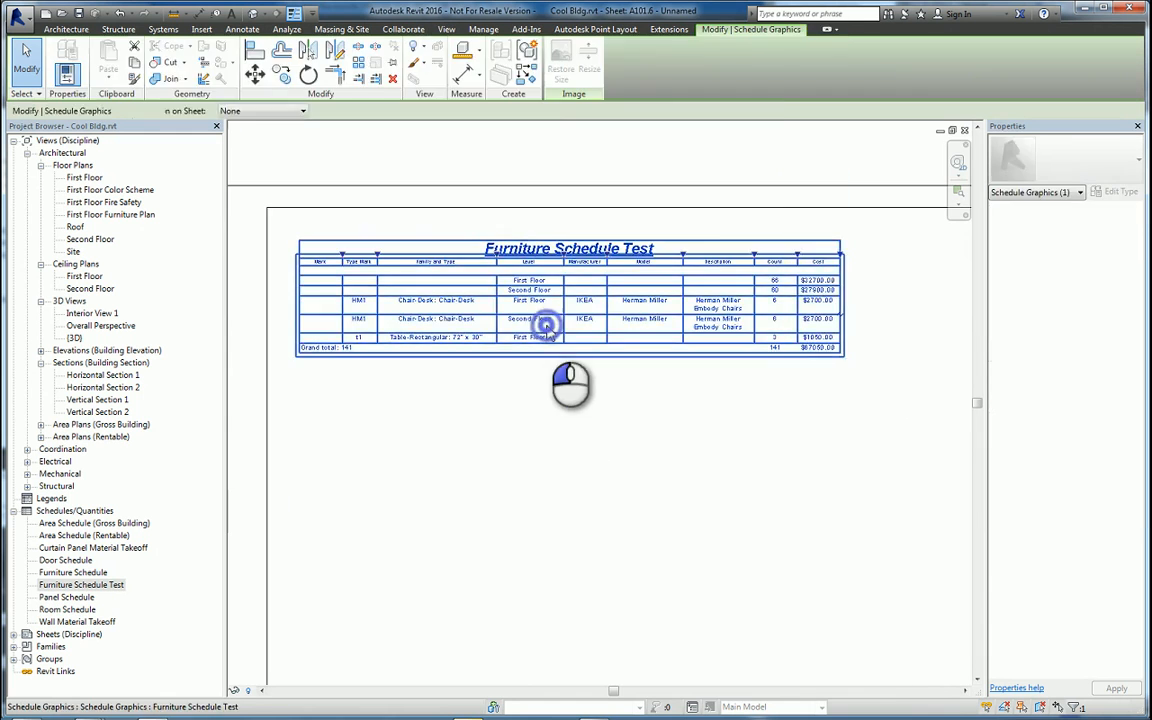
{"action": "double_click", "coordinate": [545, 325]}
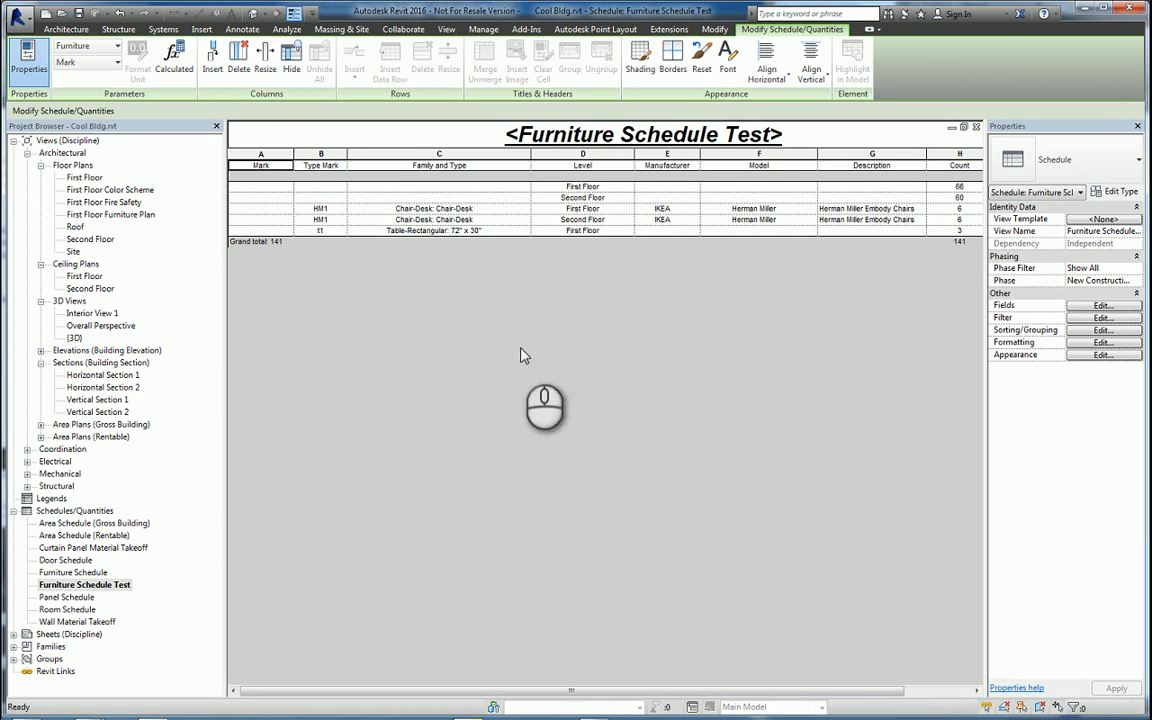
Step: Set the Mark of the first-floor Chair-Desk row to 1 and clear that value again
{"action": "left_click", "coordinate": [267, 209]}
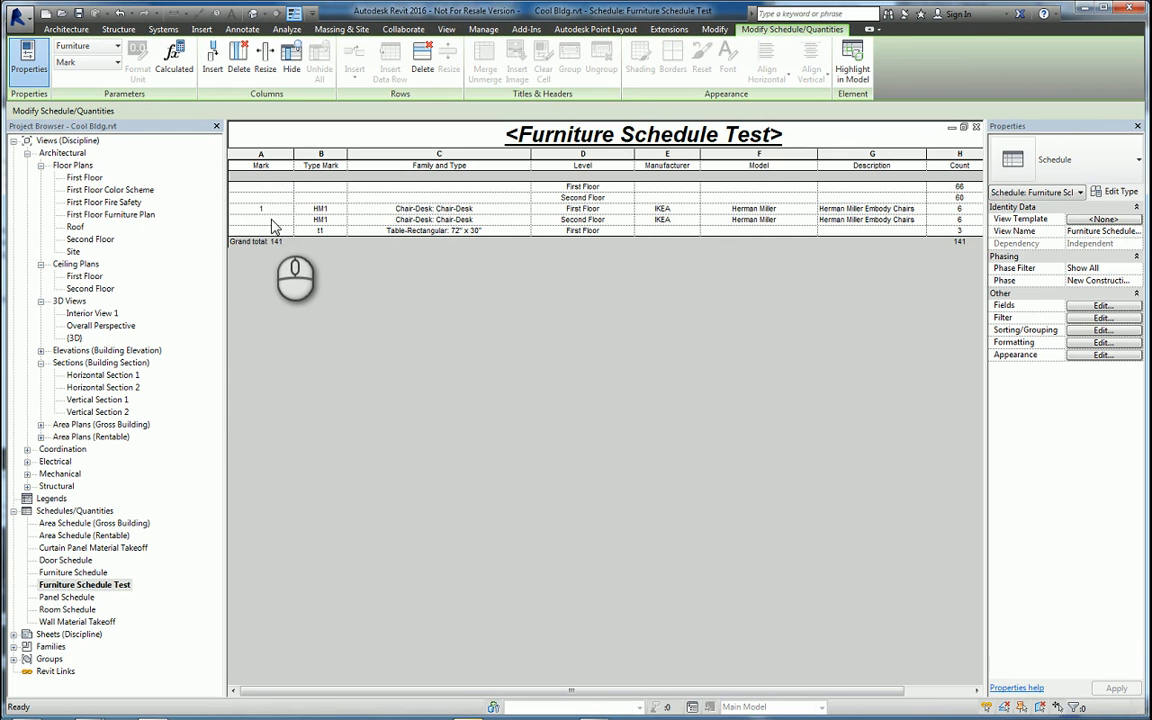
{"action": "left_click", "coordinate": [272, 221]}
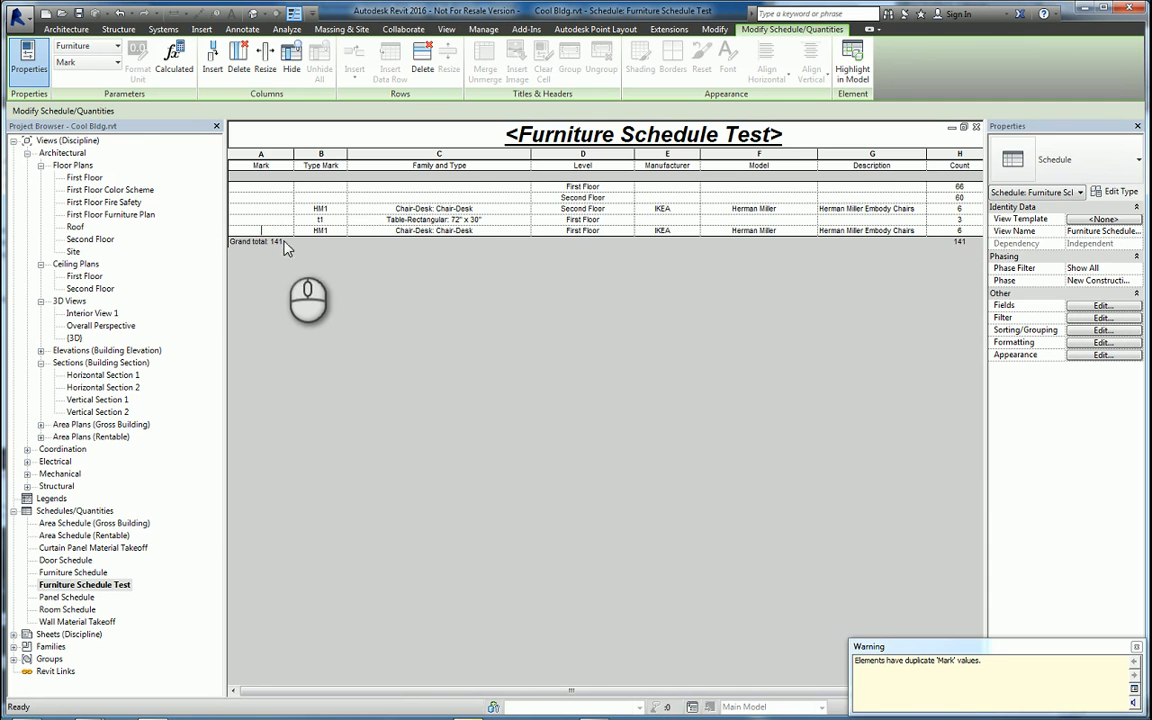
Step: Set the Type Mark of the second-floor Chair-Desk row to HM1-1 and apply it to all elements of that type
{"action": "left_click", "coordinate": [338, 208]}
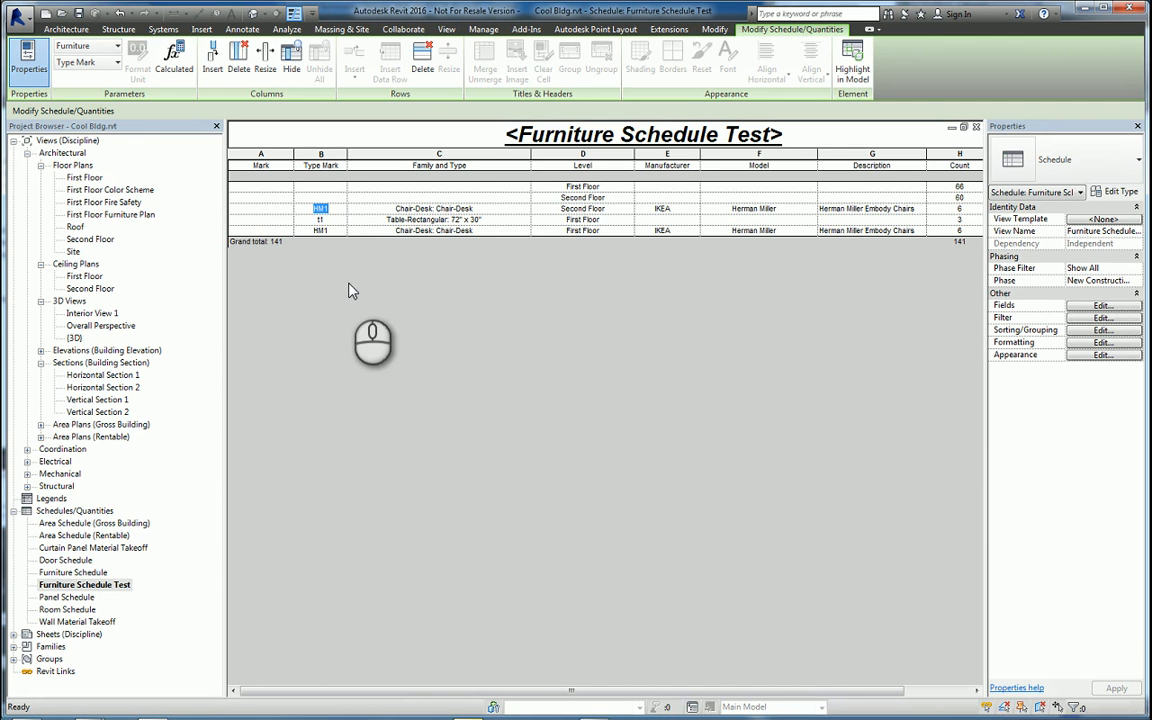
{"action": "left_click", "coordinate": [342, 209]}
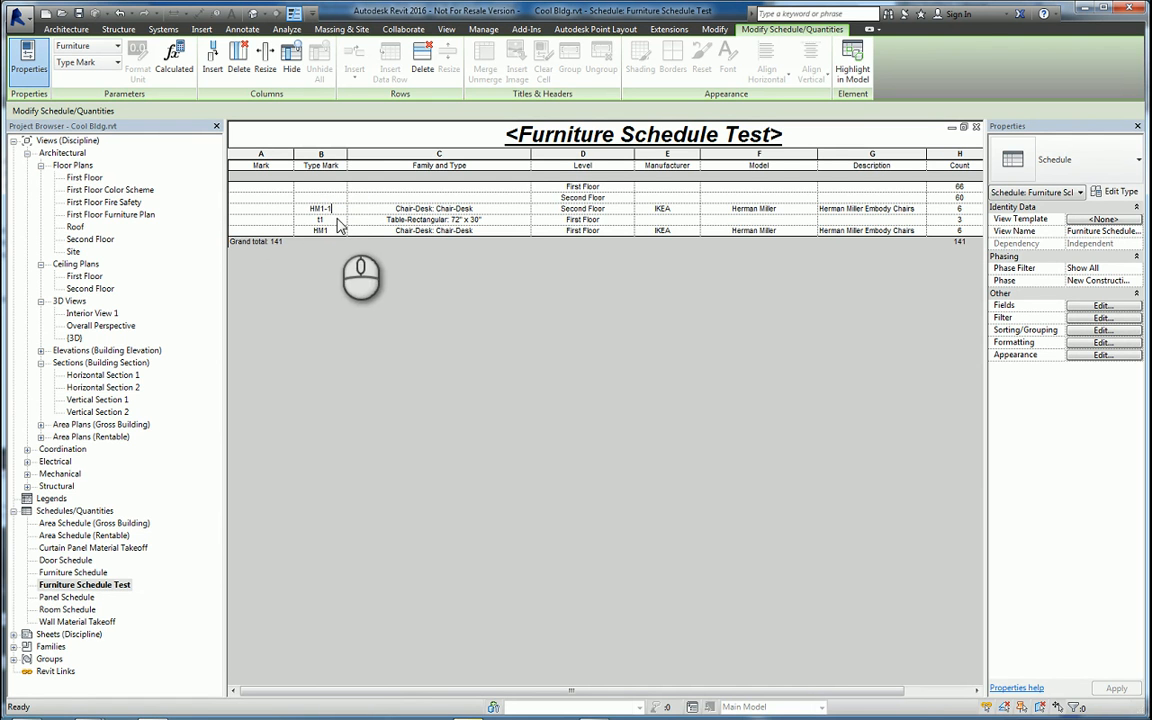
{"action": "left_click", "coordinate": [336, 222]}
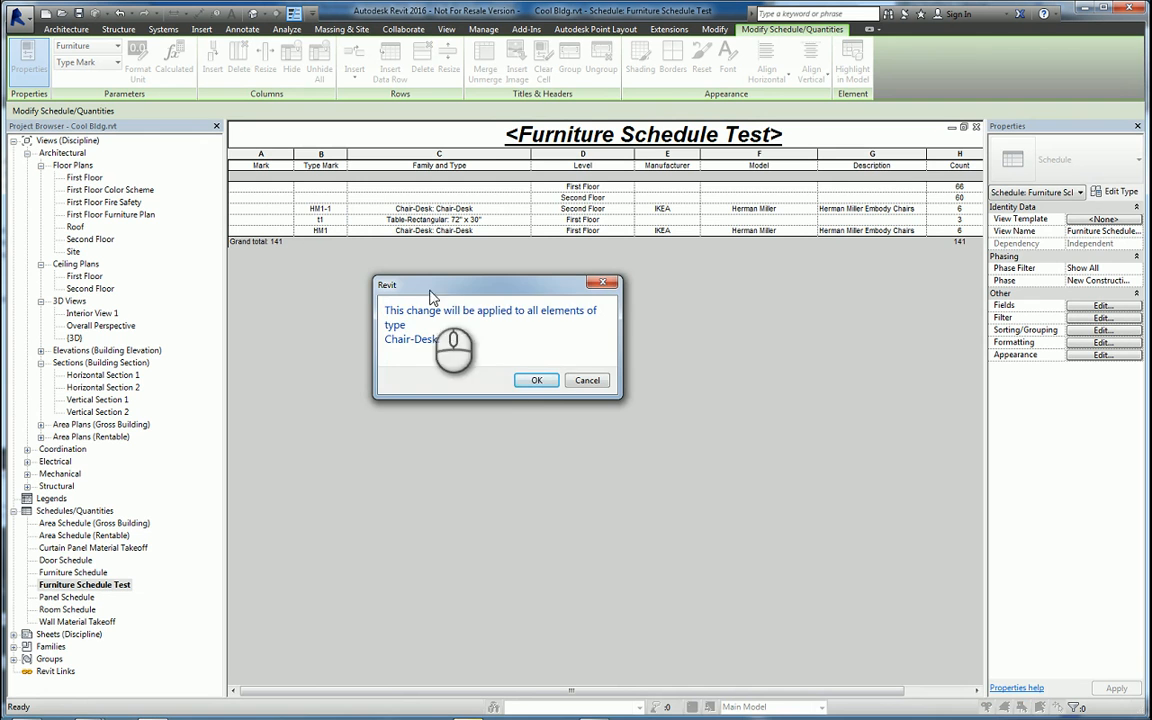
{"action": "left_click_drag", "start_coordinate": [532, 293], "coordinate": [578, 311]}
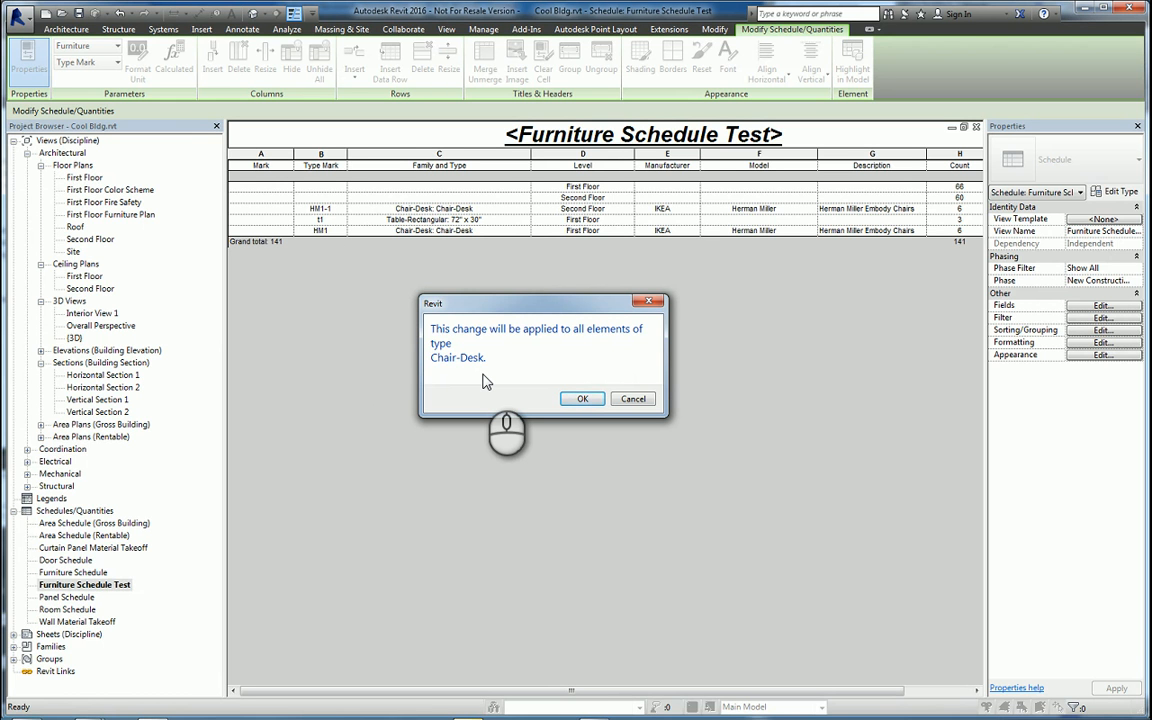
{"action": "left_click", "coordinate": [582, 399]}
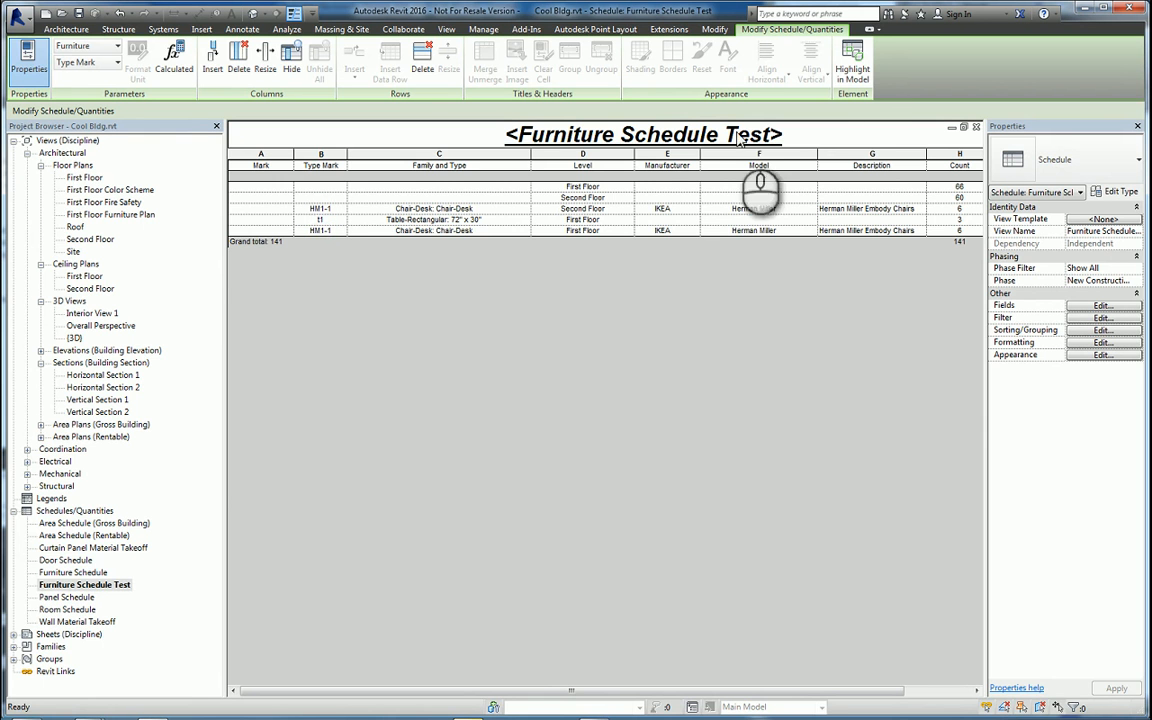
Step: Highlight the first-floor Chair-Desk row's elements in the model, examine them in the 3D and First Floor plan views, and return to the schedule
{"action": "left_click", "coordinate": [850, 62]}
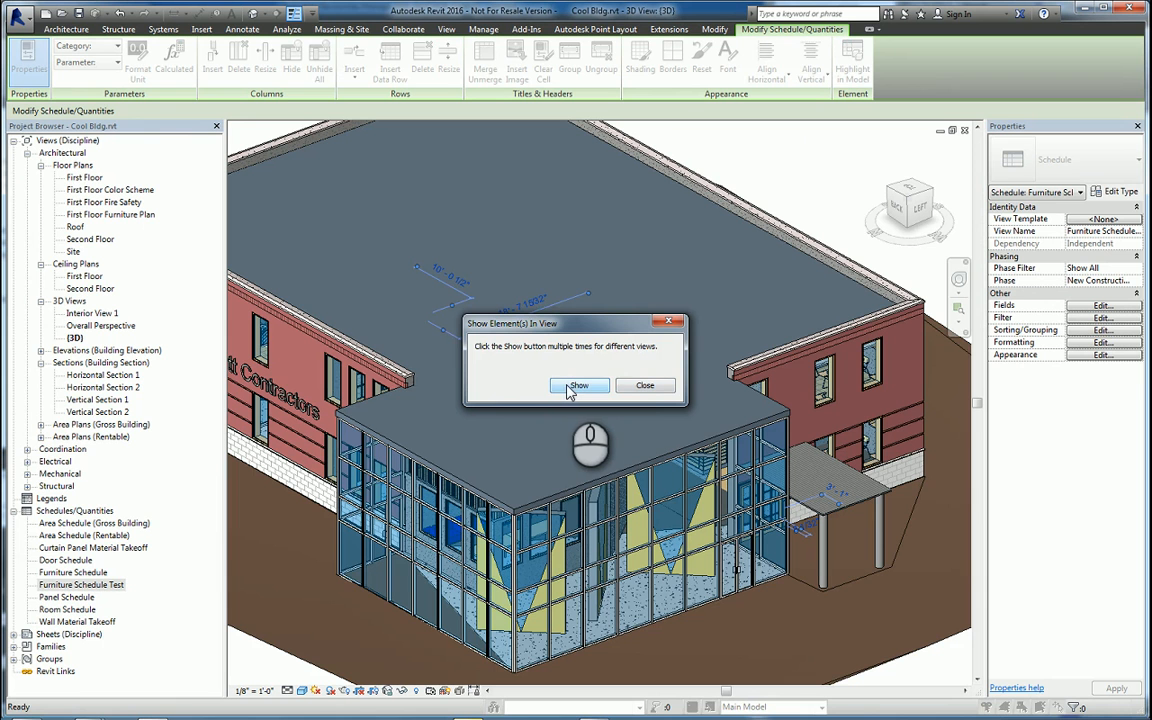
{"action": "left_click", "coordinate": [576, 386]}
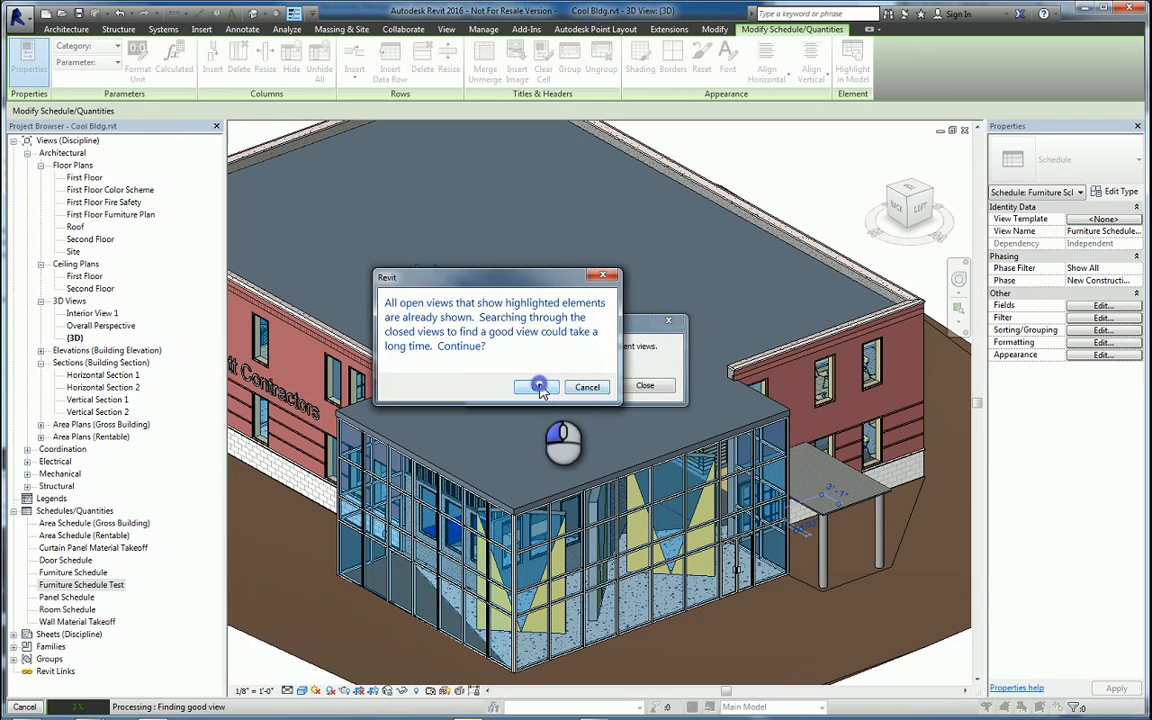
{"action": "left_click", "coordinate": [537, 387]}
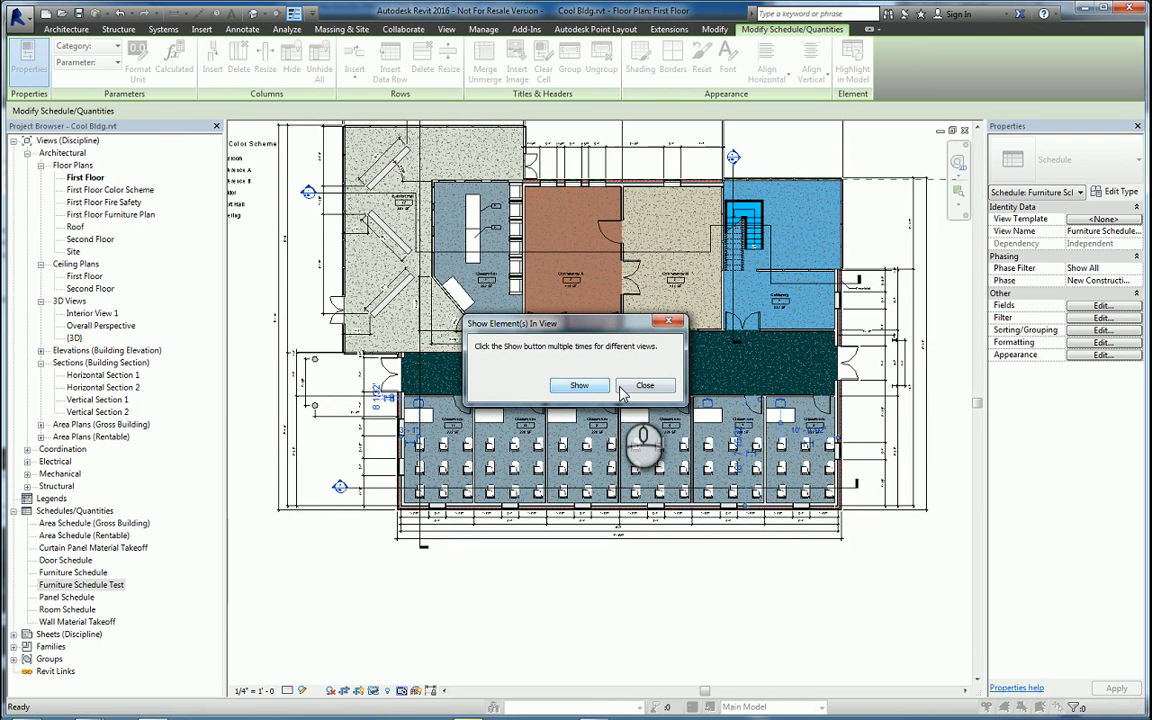
{"action": "left_click", "coordinate": [645, 386]}
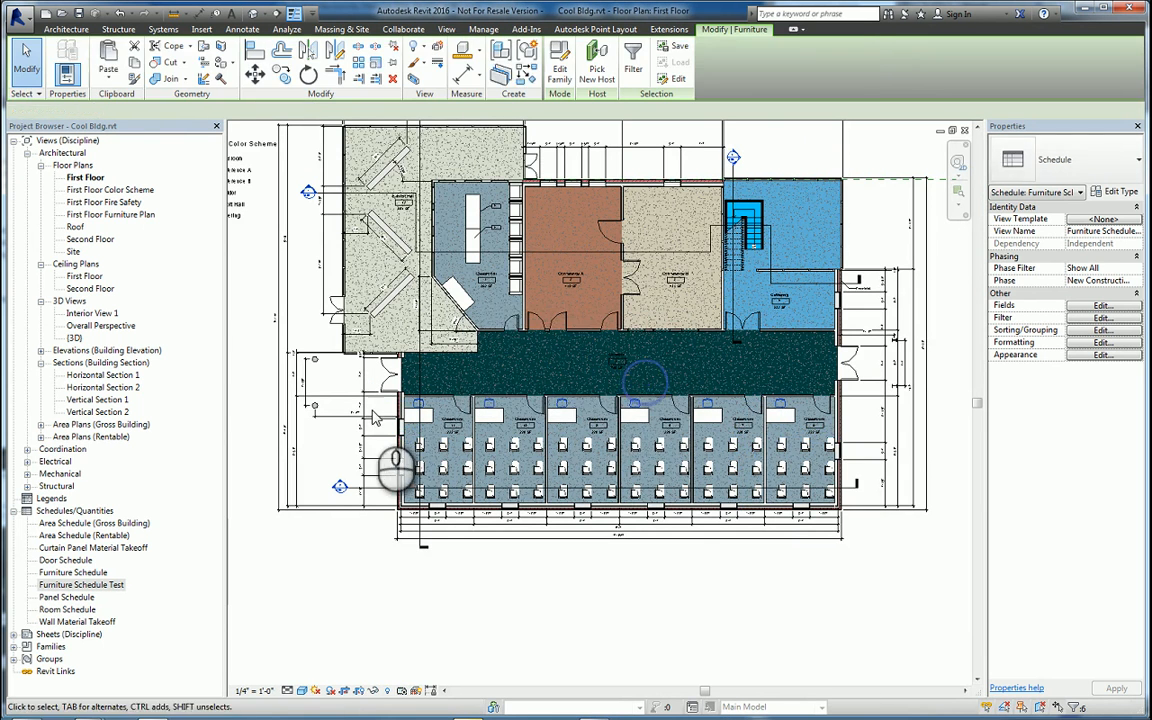
{"action": "scroll", "coordinate": [437, 415], "scroll_direction": "up", "scroll_amount": 6}
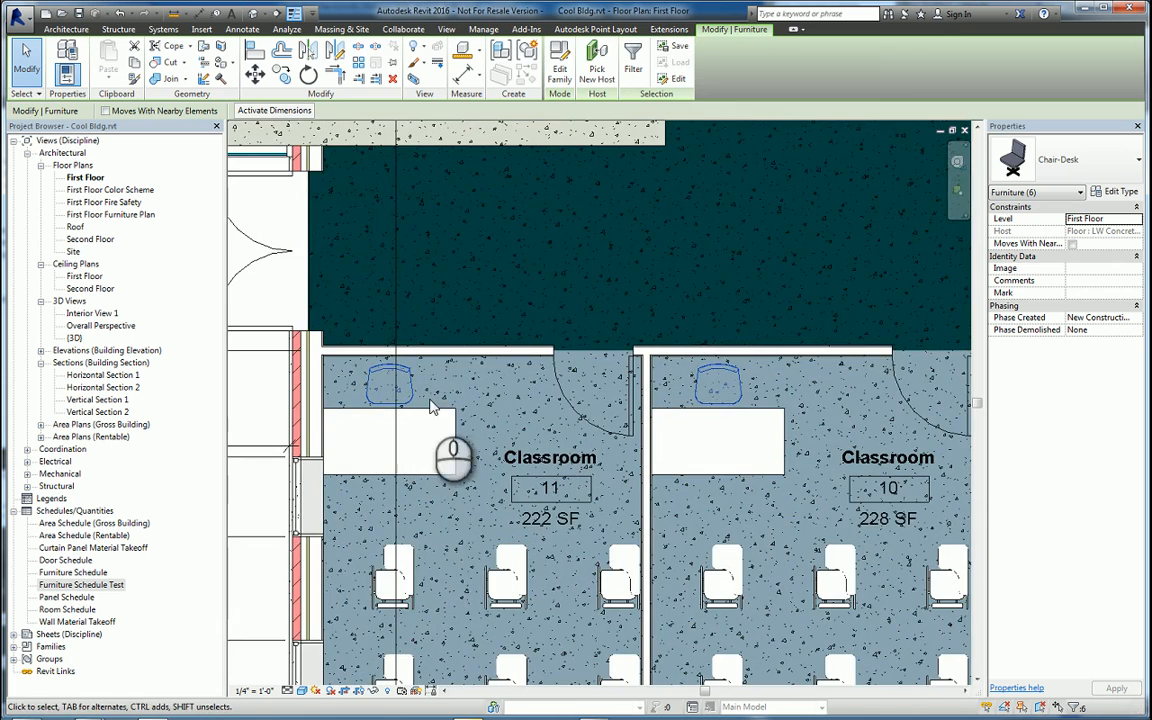
{"action": "left_click", "coordinate": [965, 131]}
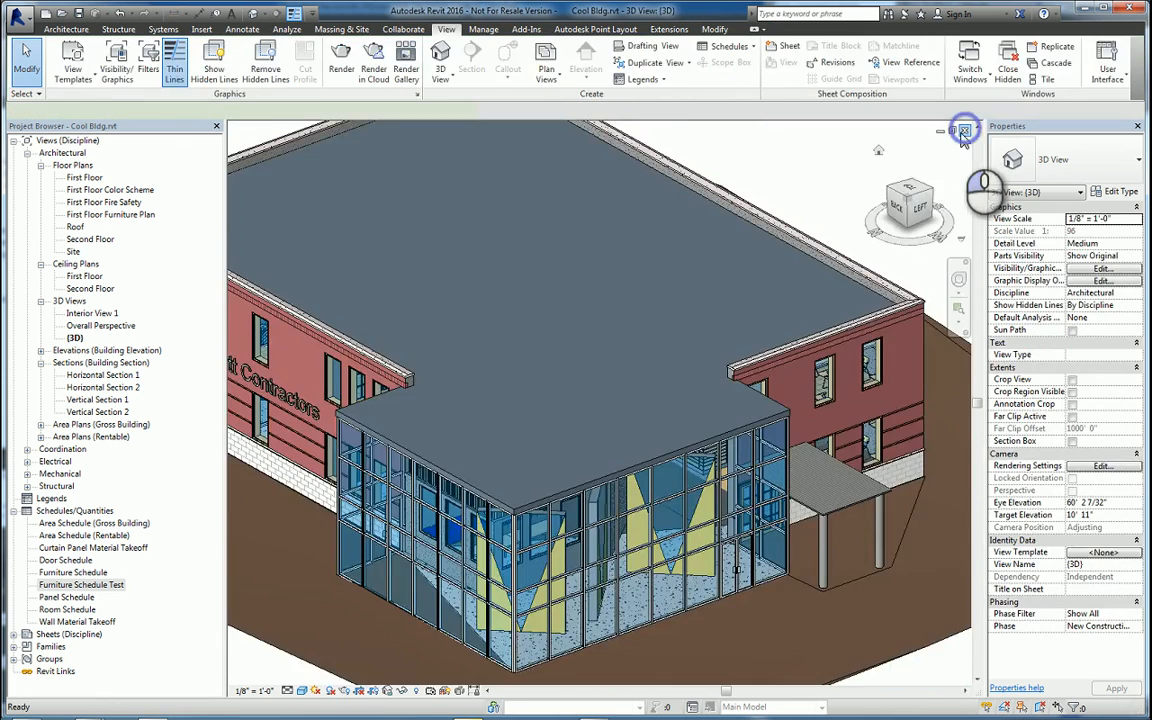
{"action": "left_click", "coordinate": [965, 131]}
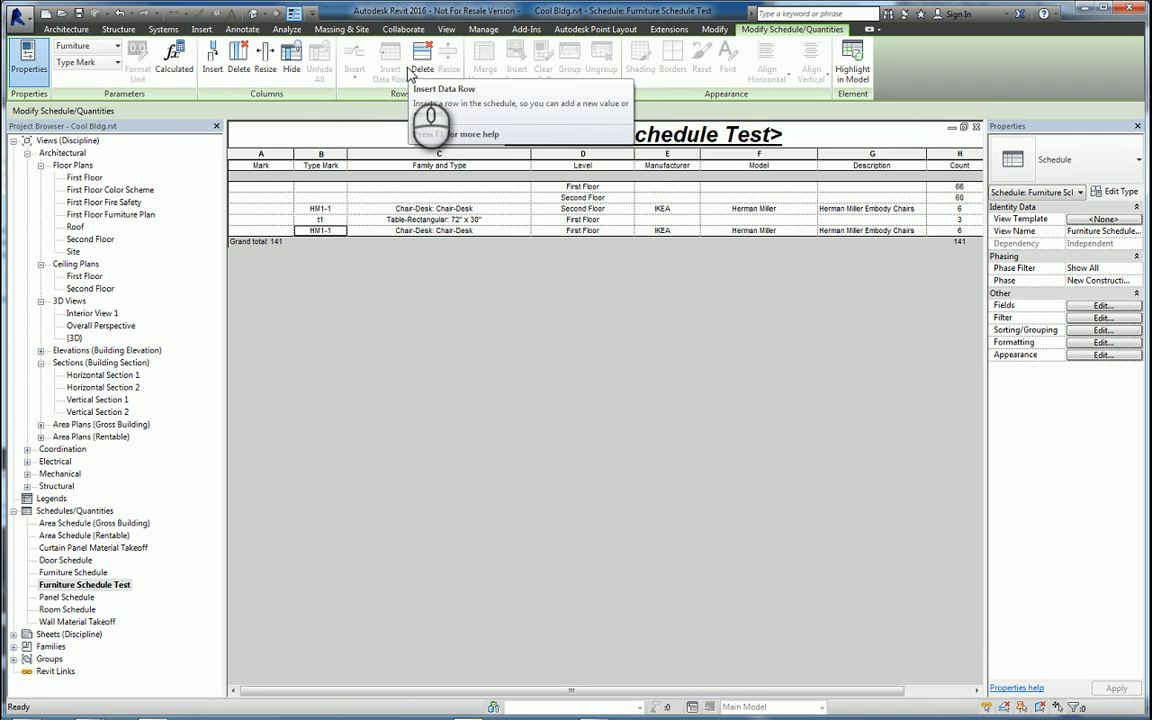
Step: Shade the title row of Furniture Schedule Test yellow
{"action": "left_click", "coordinate": [266, 136]}
{"action": "left_click", "coordinate": [611, 135]}
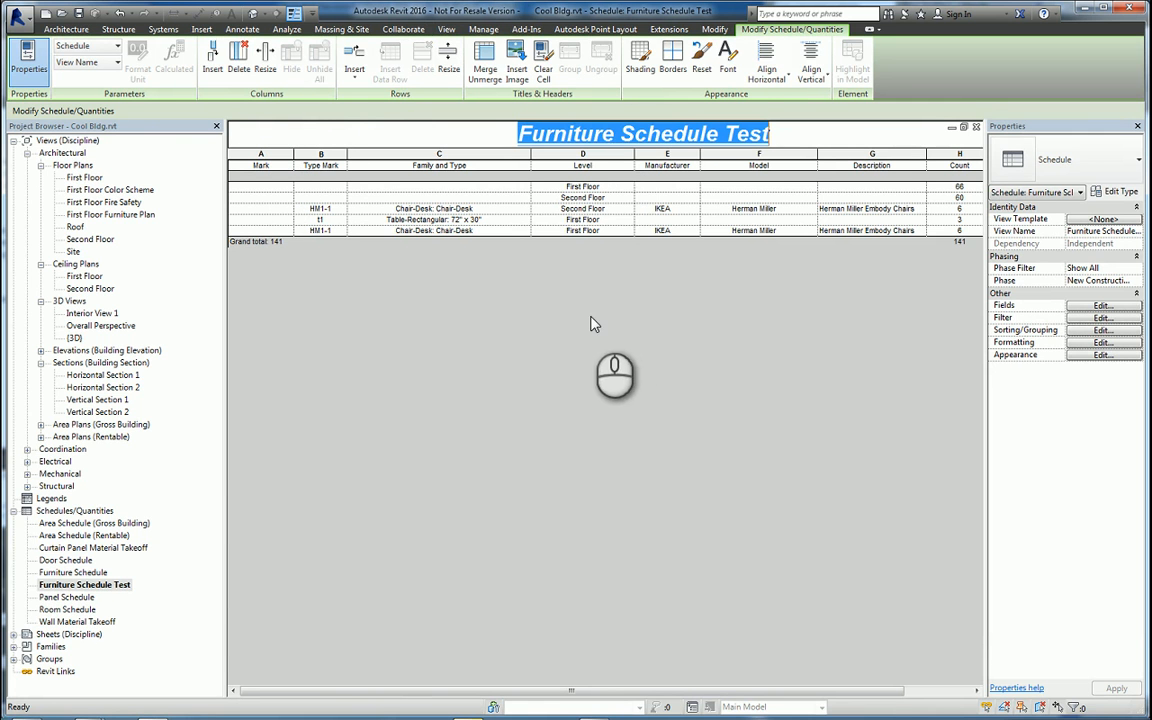
{"action": "left_click", "coordinate": [641, 68]}
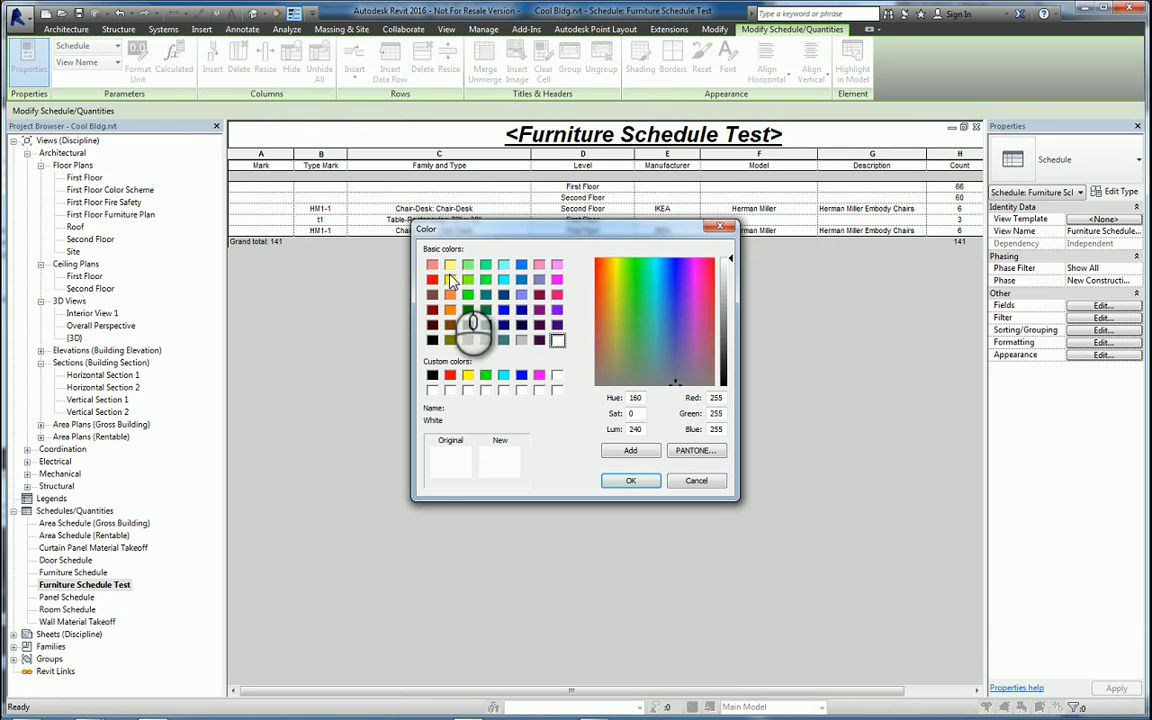
{"action": "left_click", "coordinate": [450, 279]}
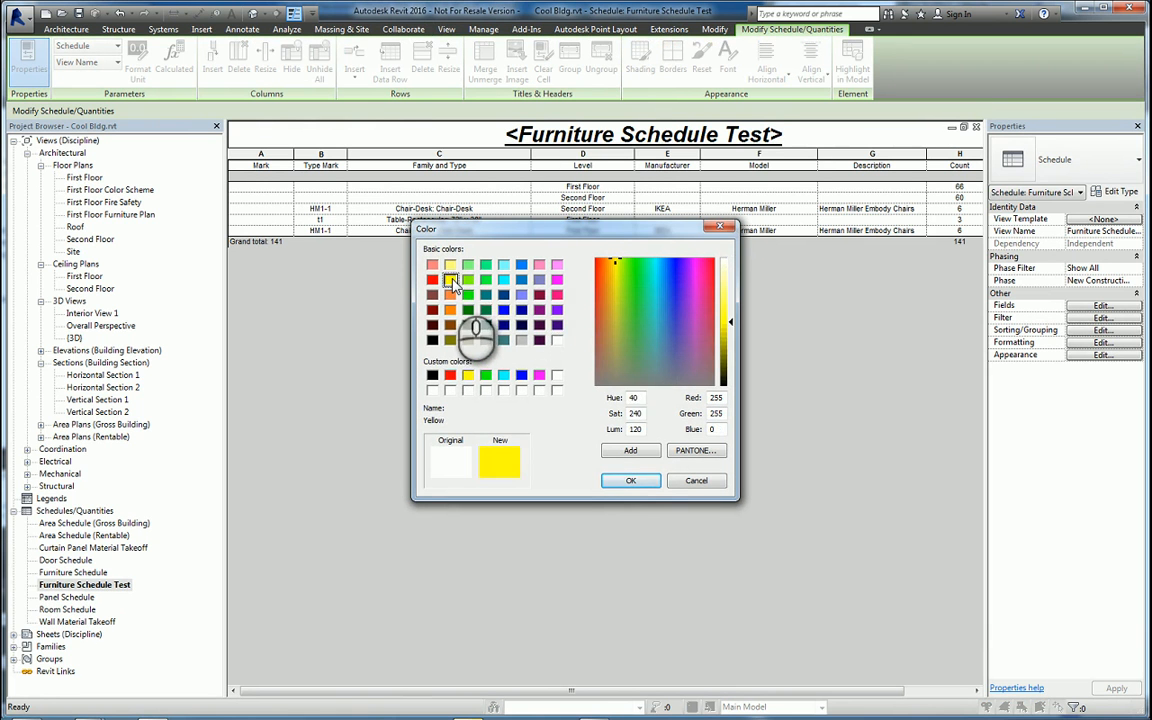
{"action": "left_click", "coordinate": [628, 480]}
Step: Change the schedule title's font to Bodoni MT Poster Compressed and its font color to dark green
{"action": "left_click", "coordinate": [728, 68]}
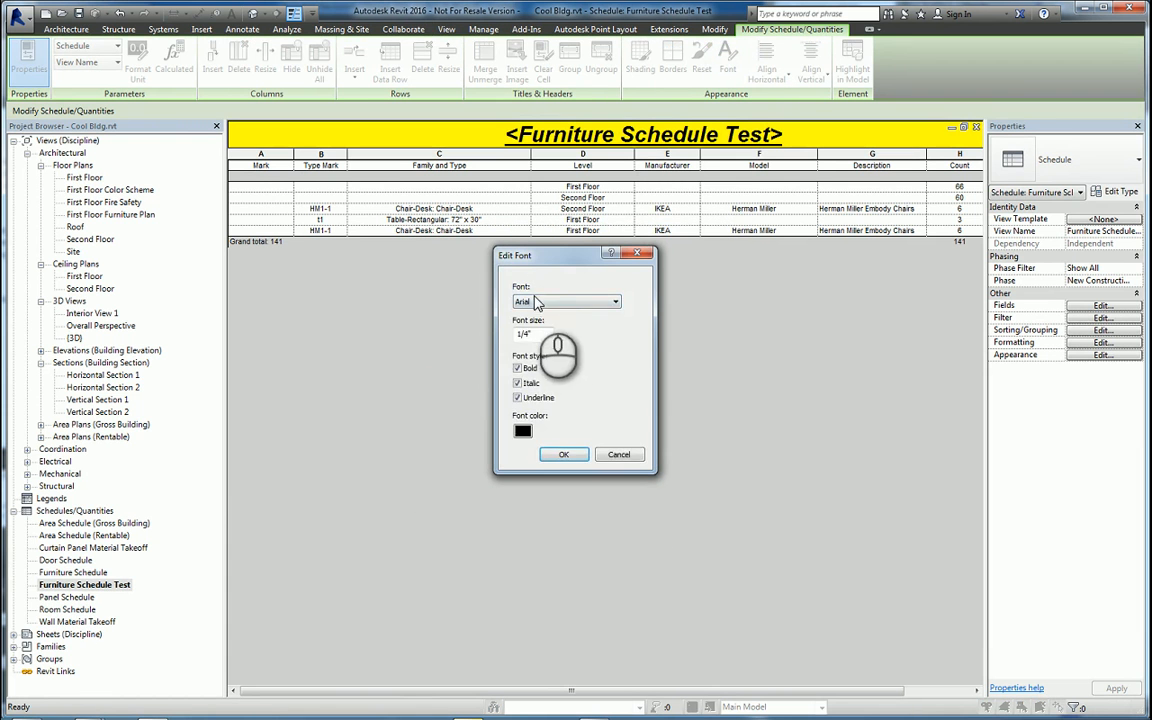
{"action": "left_click", "coordinate": [537, 302]}
{"action": "left_click", "coordinate": [534, 478]}
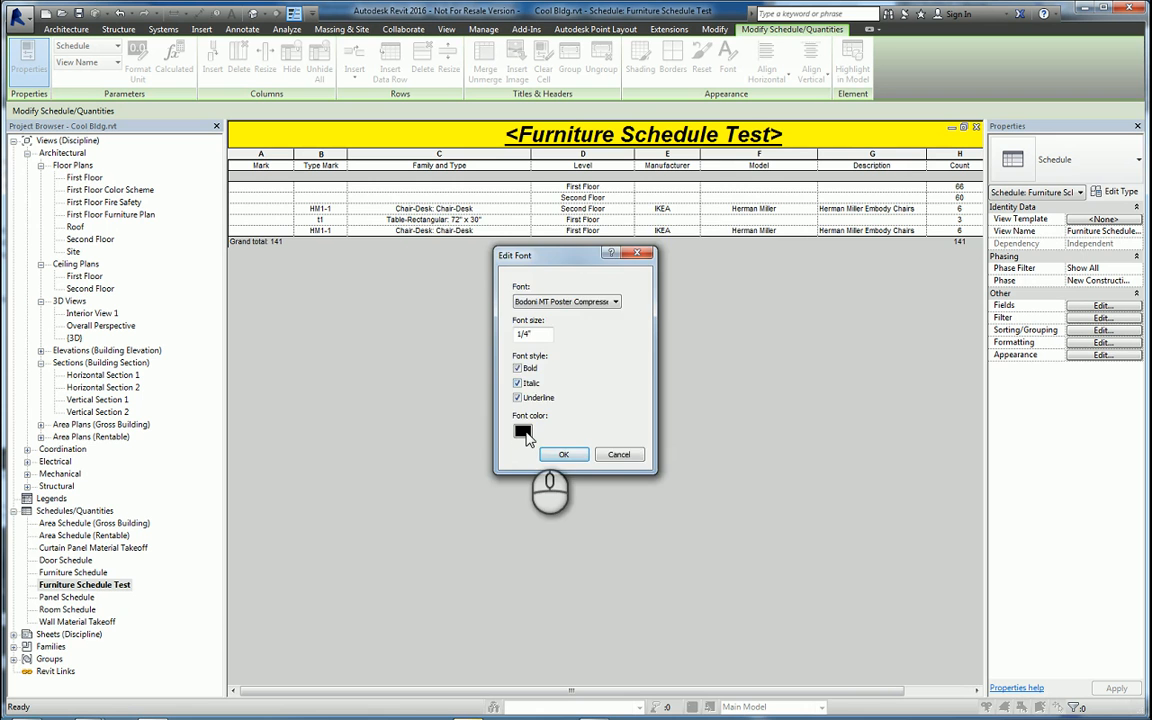
{"action": "left_click", "coordinate": [522, 432]}
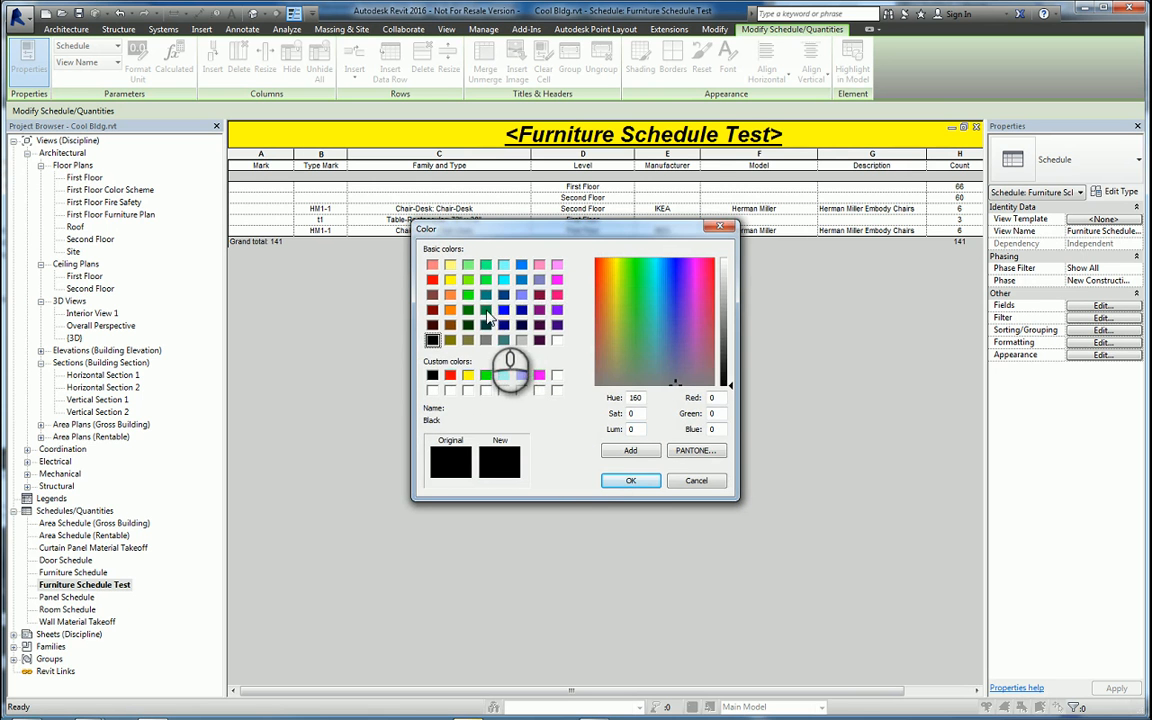
{"action": "left_click", "coordinate": [486, 310]}
{"action": "left_click", "coordinate": [630, 480]}
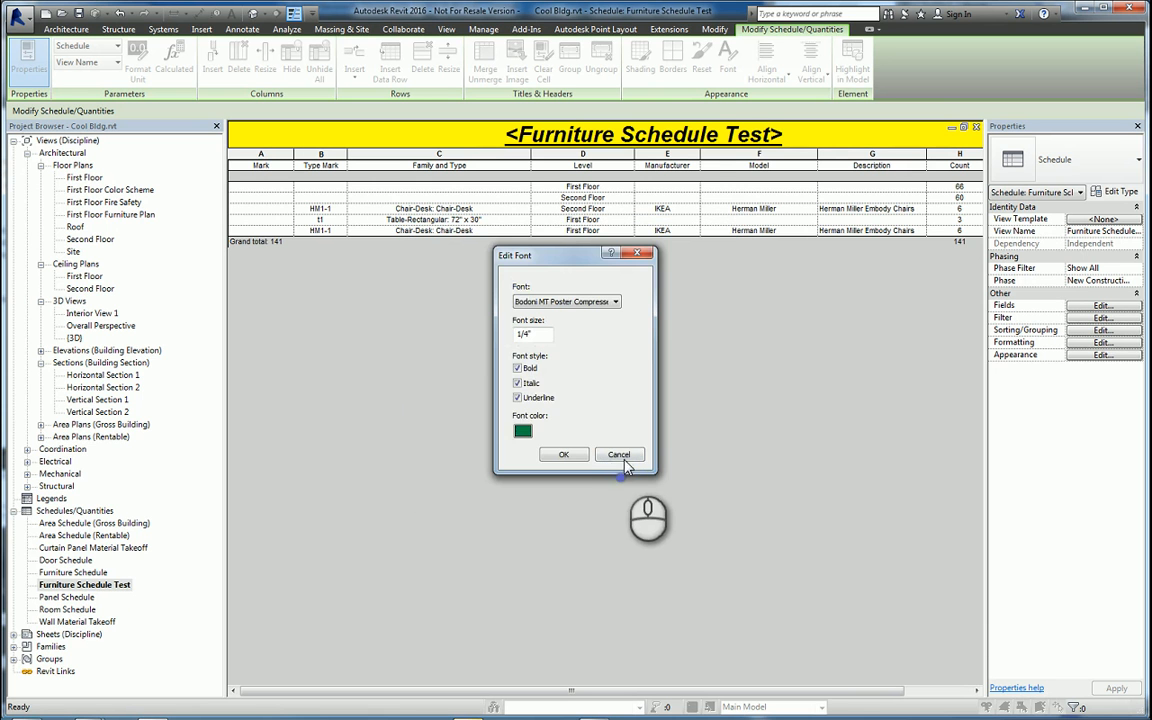
{"action": "left_click", "coordinate": [563, 455]}
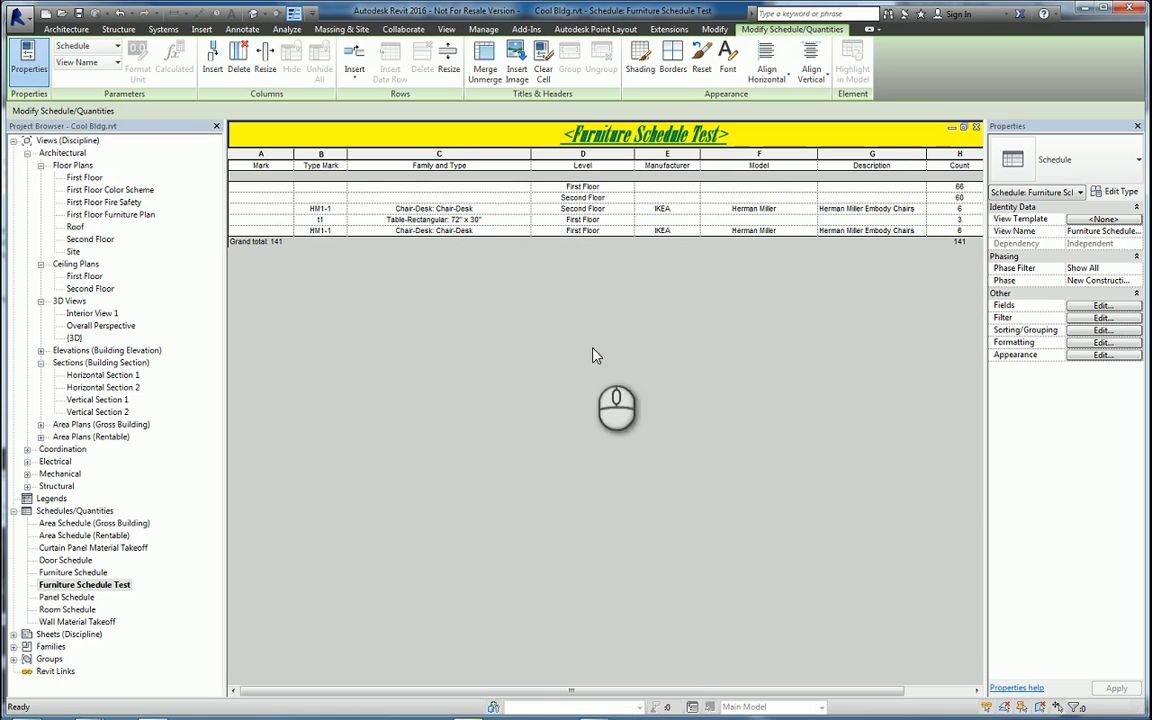